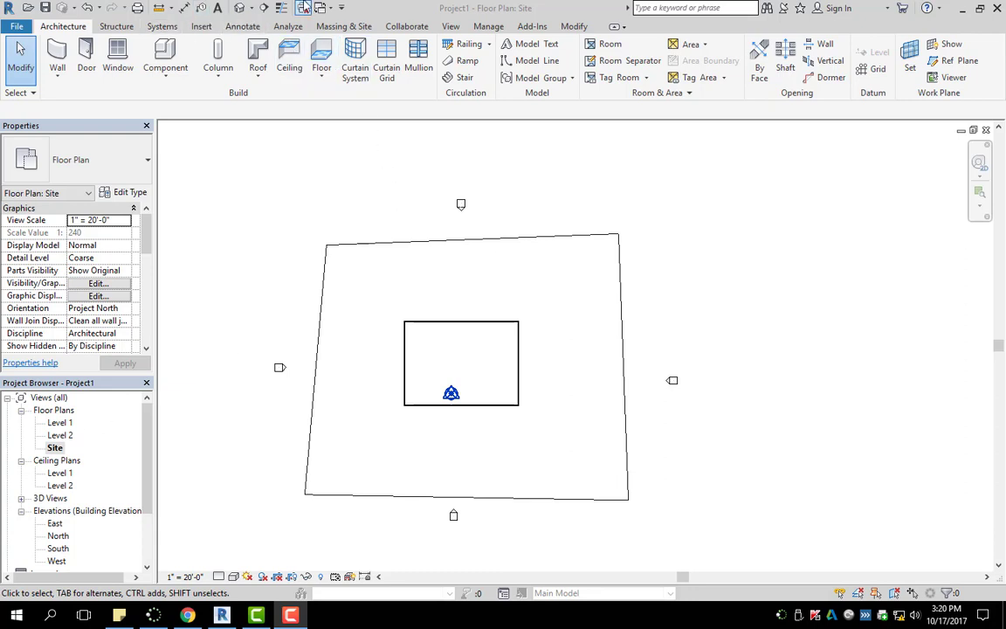
Open the 3D view and examine the toposurface with the walled building area from an angle.
left_click(246, 8)
middle_click_drag(613, 381, 662, 261, "shift")
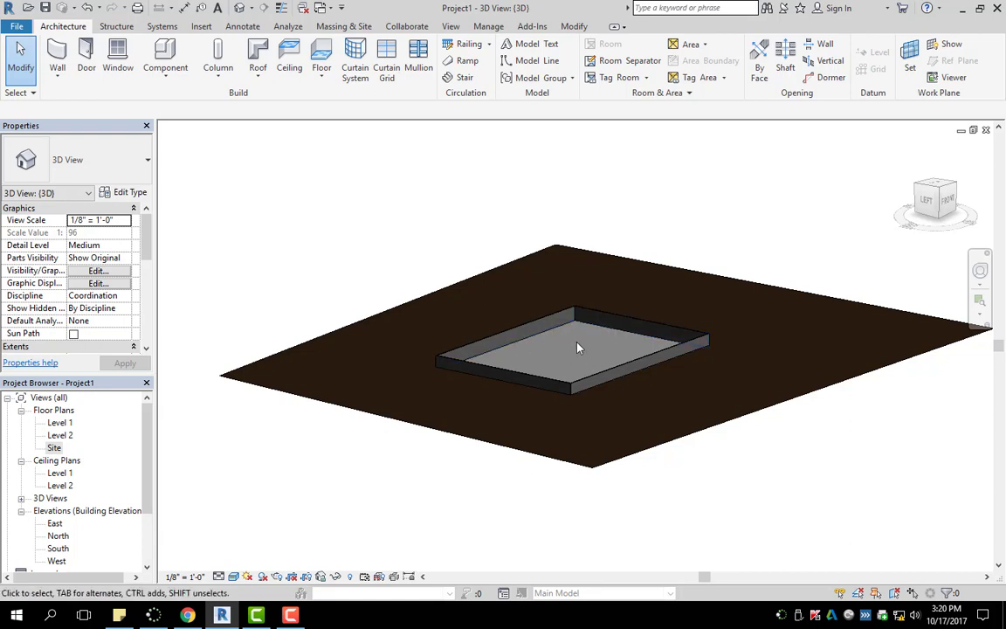
scroll(570, 350, "up", 1)
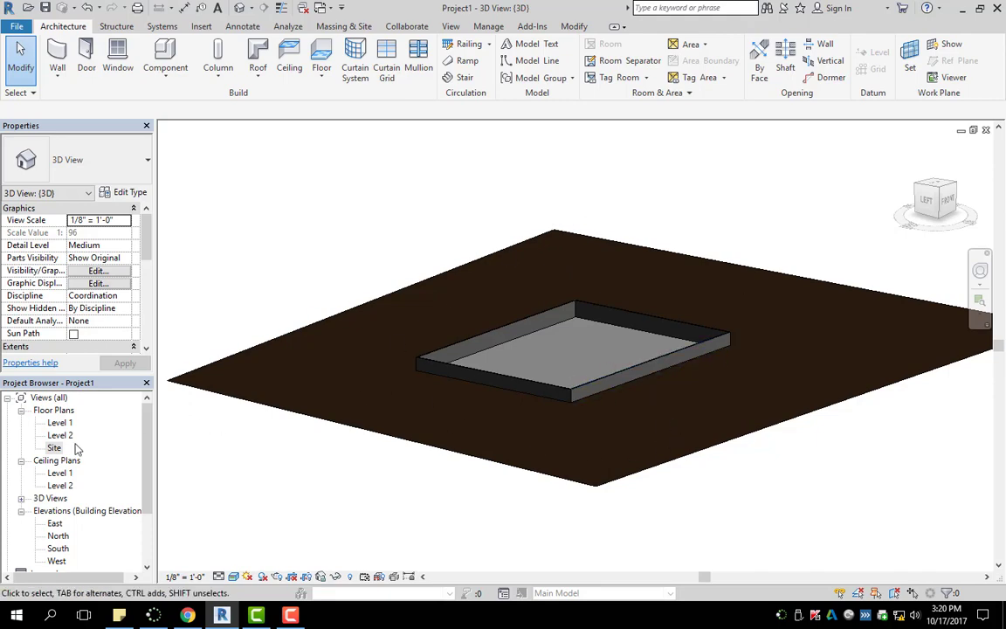
In the Site floor plan, start a subregion and sketch its first line along the middle of the site's north edge.
double_click(44, 448)
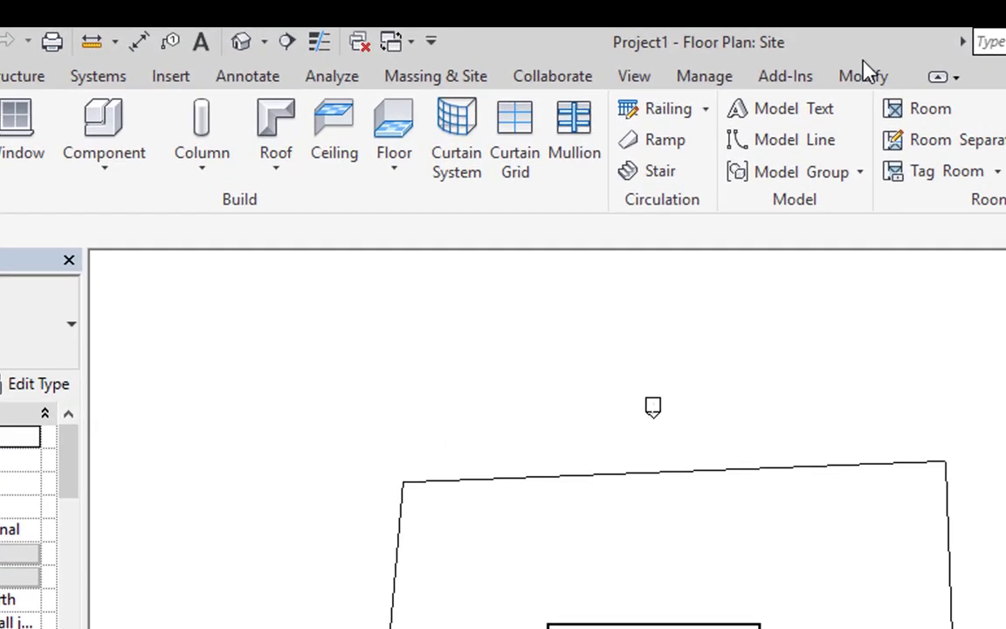
left_click(470, 87)
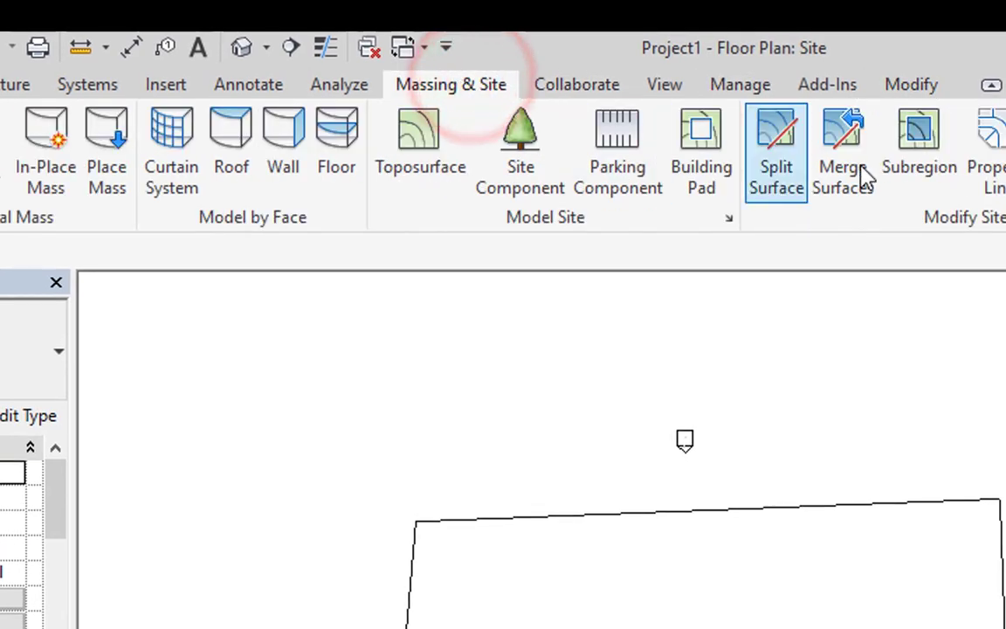
left_click(921, 173)
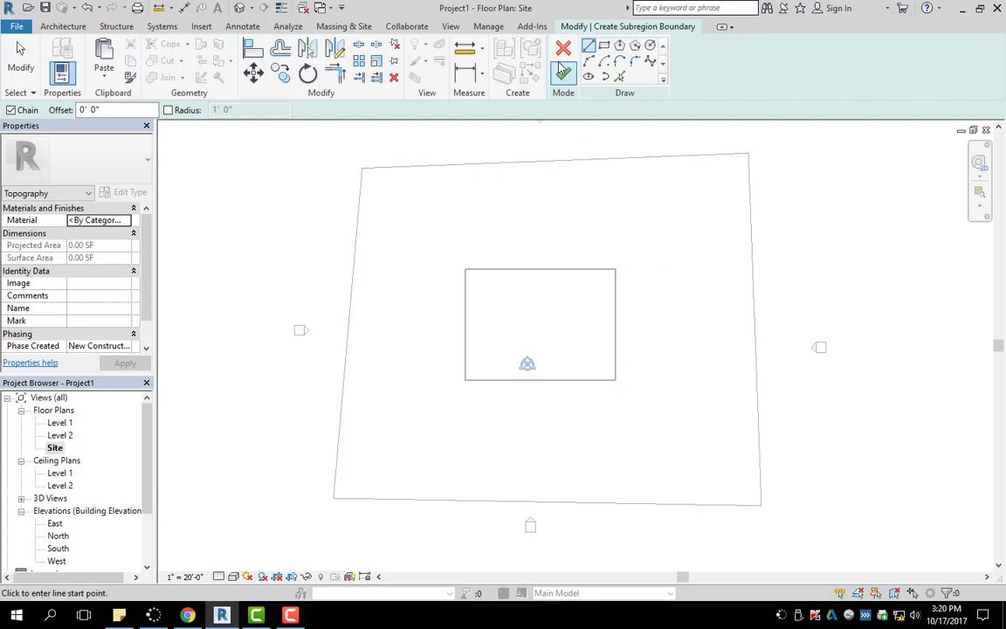
left_click(590, 47)
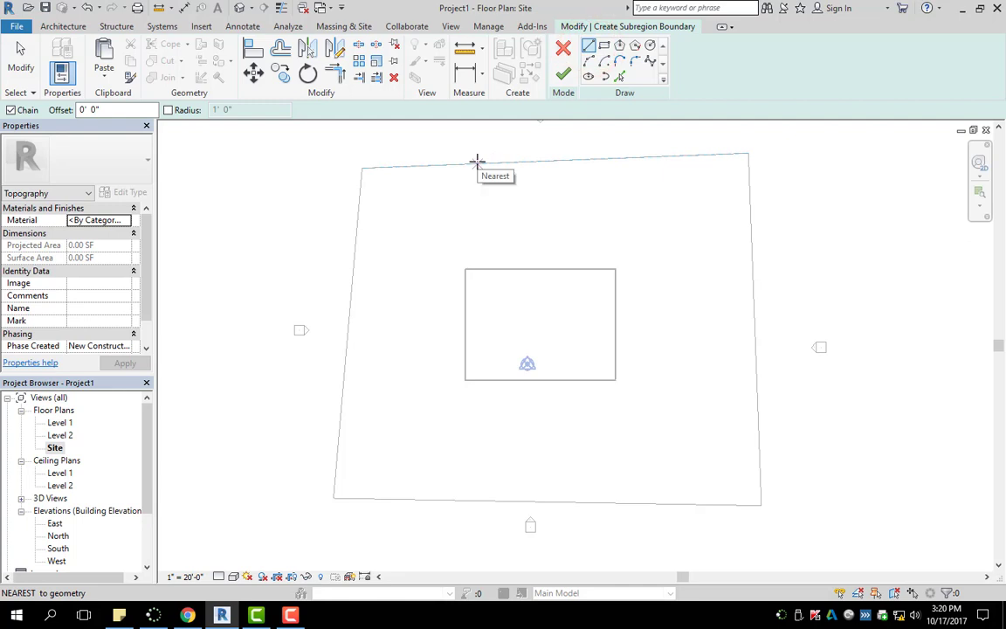
scroll(477, 161, "up", 2)
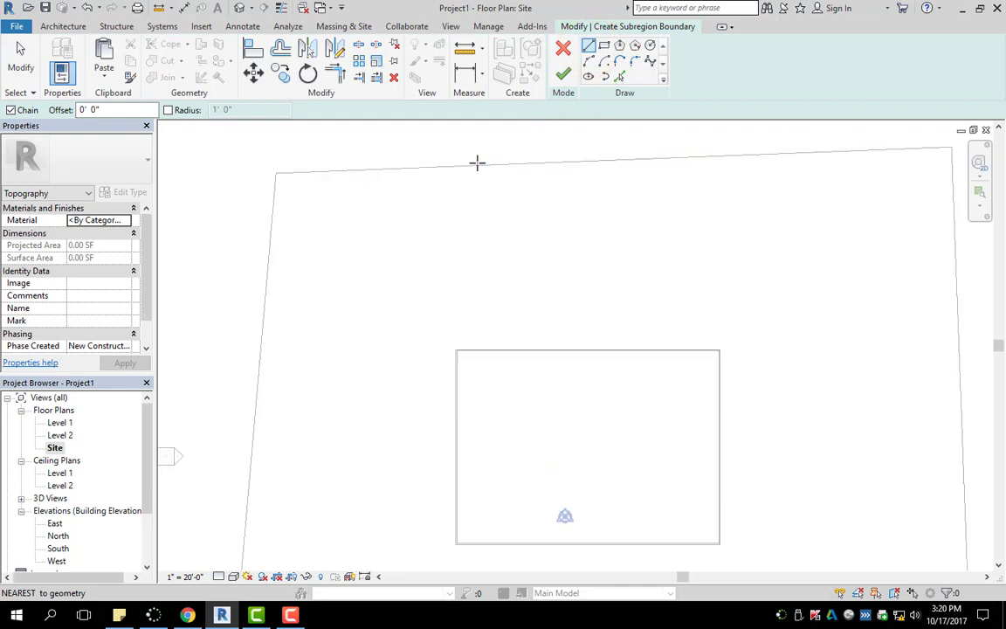
left_click(591, 46)
left_click(489, 163)
left_click(744, 155)
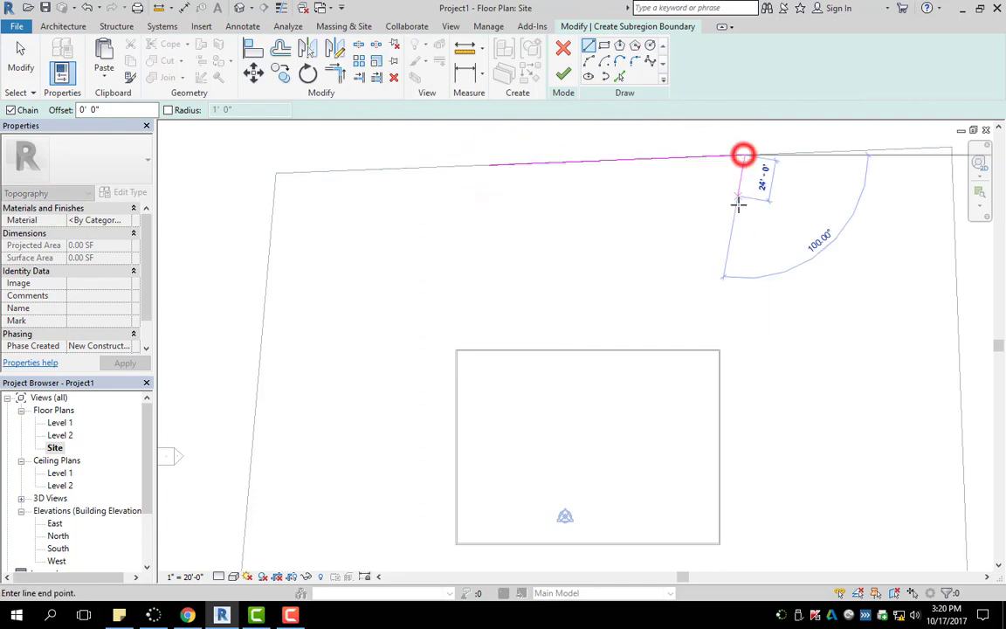
Continue the boundary down and about 100' east, south inside the east edge, then west and down to the site's south edge.
scroll(740, 213, "down", 2)
mouse_move(741, 214)
middle_mouse_down()
mouse_move(723, 164)
mouse_move(704, 267)
mouse_move(697, 247)
middle_mouse_up()
scroll(723, 164, "down", 1)
left_click(764, 200)
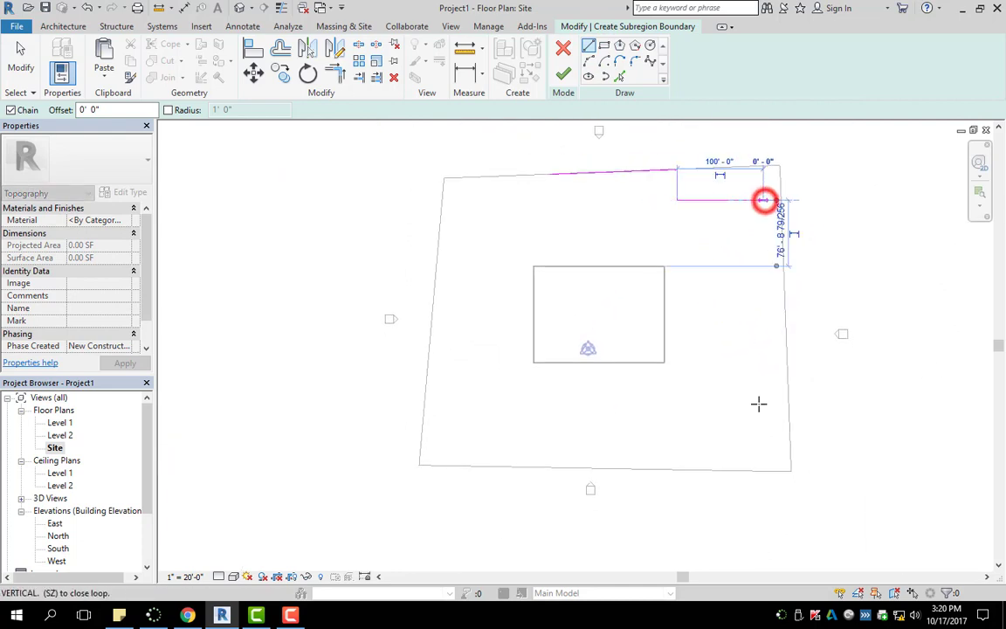
left_click(763, 433)
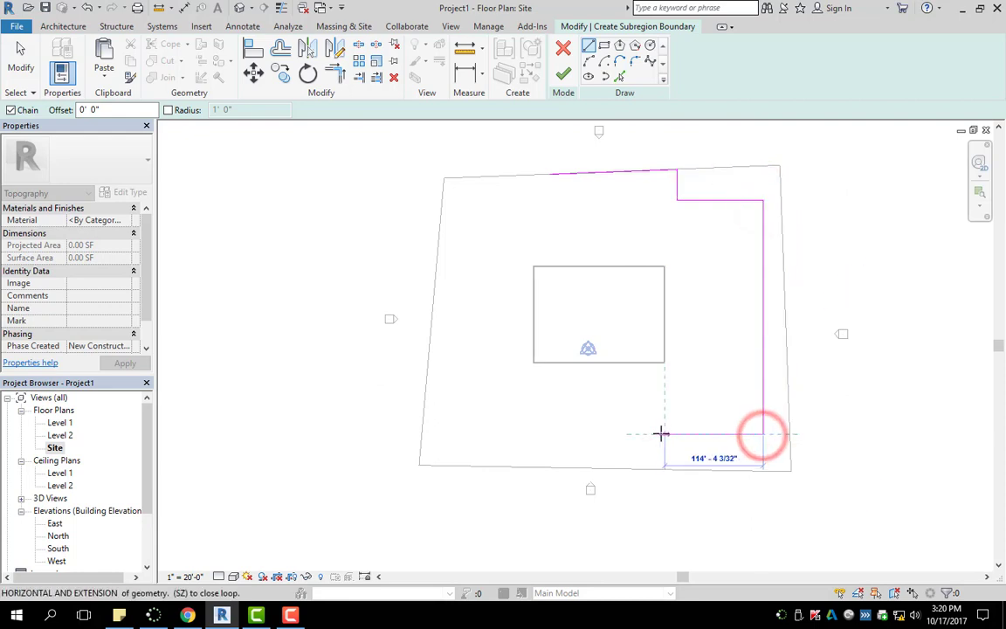
left_click(665, 434)
left_click(661, 468)
Continue the boundary west along the south site edge, about 44' up, and west to just inside the west edge.
scroll(548, 464, "up", 4)
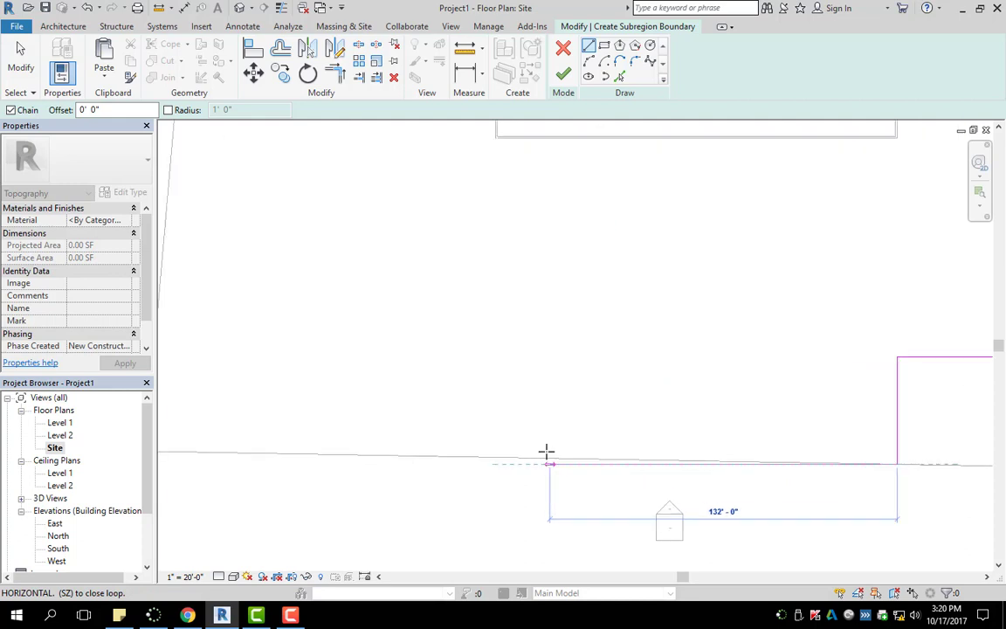
left_click(490, 453)
scroll(517, 317, "down", 2)
middle_click_drag(530, 350, 527, 429)
left_click(502, 434)
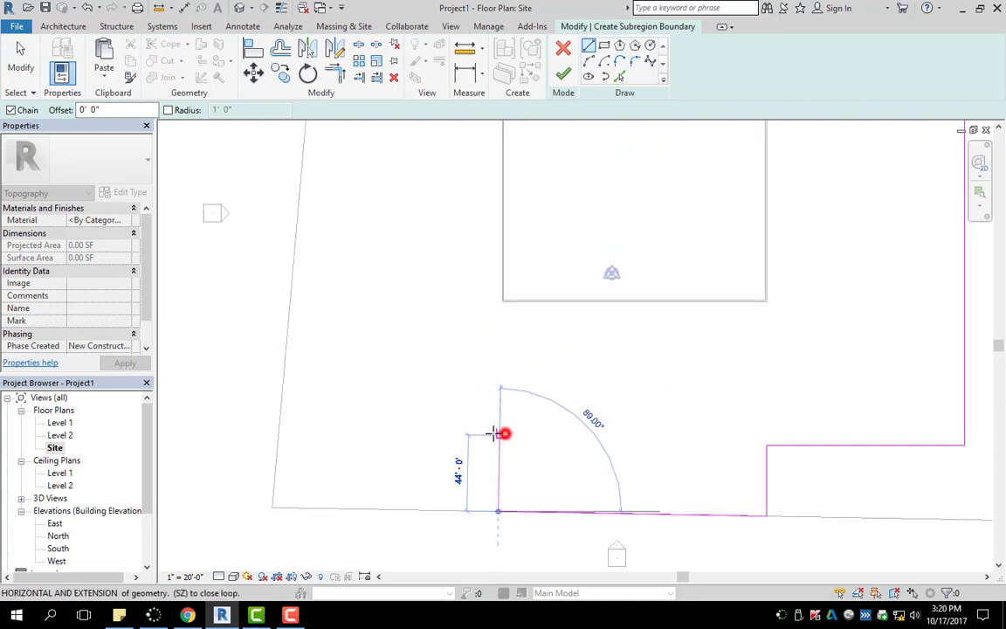
left_click(340, 434)
Sketch the boundary's west side about 228' north, continue east, and close the loop at the start of the north edge line.
scroll(402, 224, "down", 1)
middle_click_drag(402, 224, 422, 449)
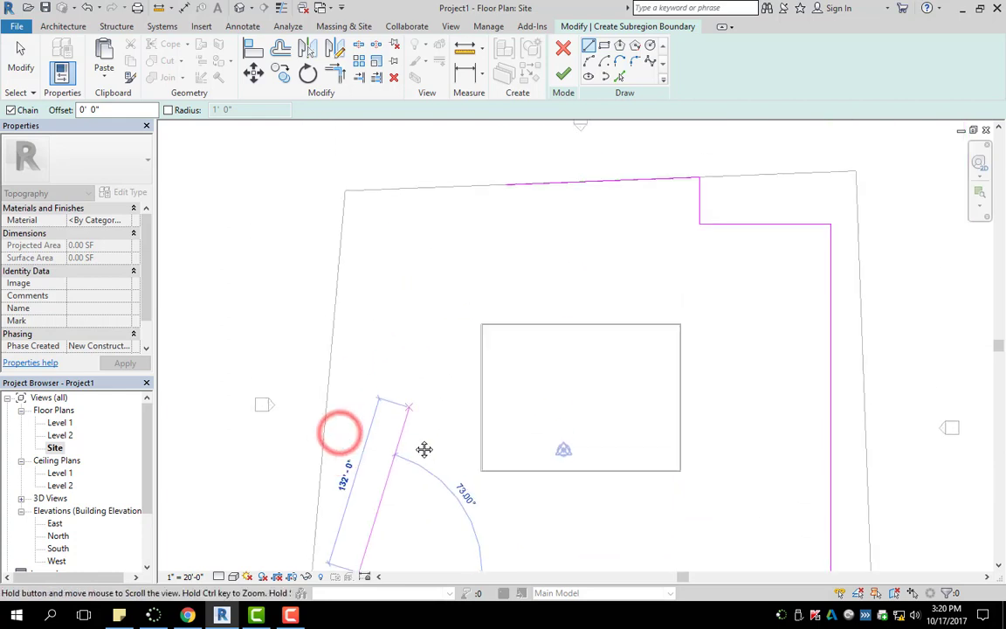
left_click(362, 309)
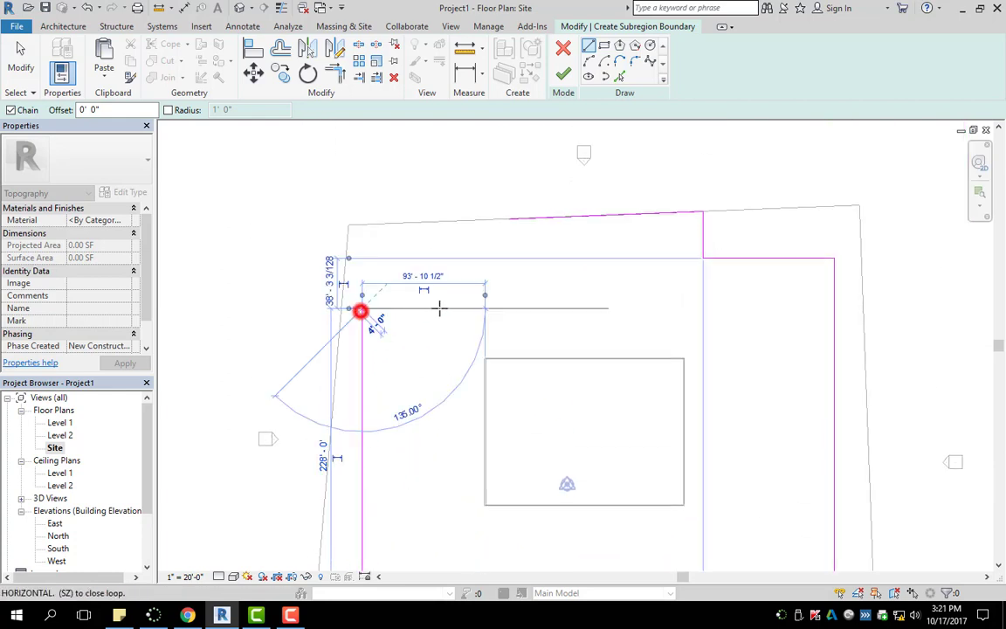
left_click(503, 307)
scroll(530, 204, "up", 1)
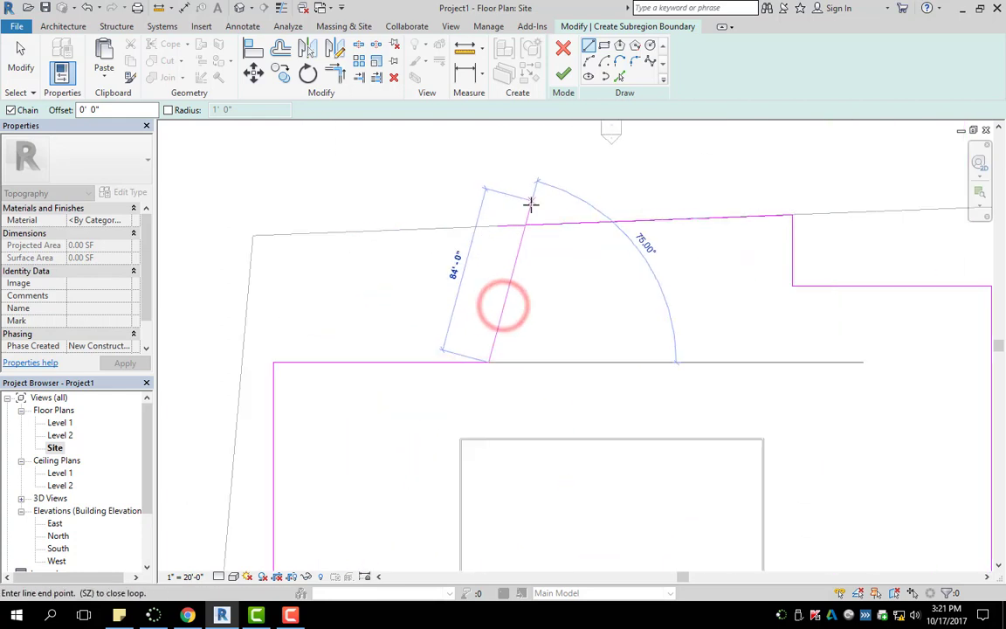
scroll(490, 211, "up", 1)
left_click(489, 230)
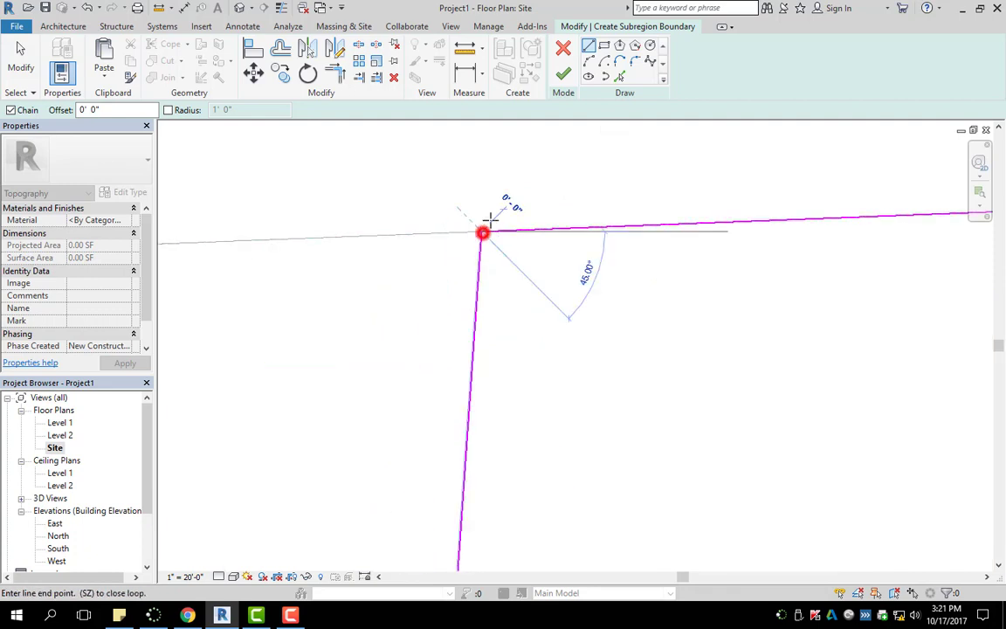
scroll(627, 264, "down", 1)
scroll(642, 288, "down", 1)
key("Escape")
scroll(710, 316, "down", 3)
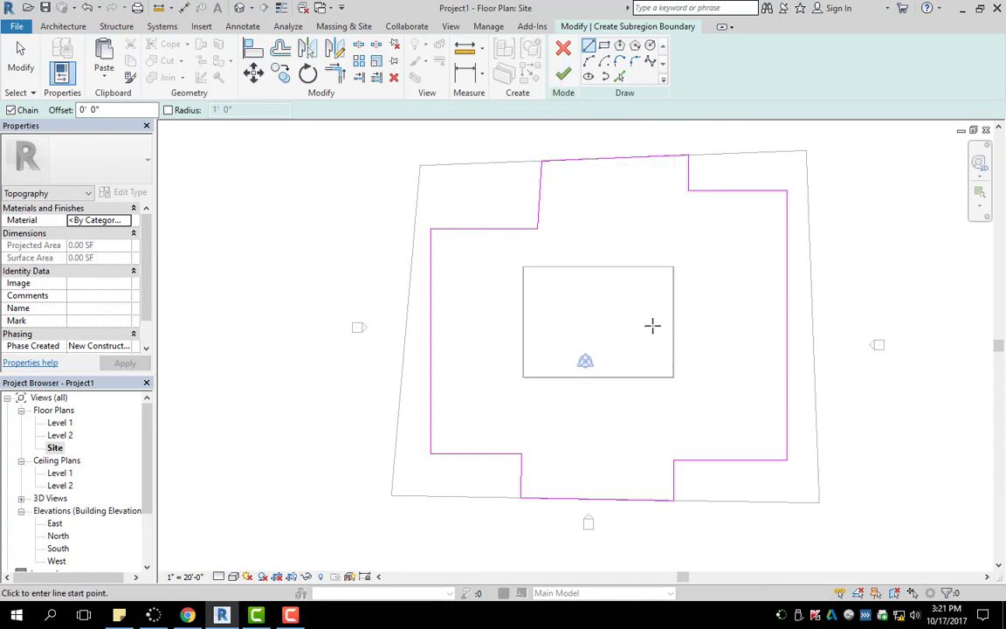
Sketch a rectangle along the outer faces of the building walls to exclude the building from the subregion.
left_click(604, 45)
scroll(618, 303, "up", 3)
scroll(426, 227, "up", 2)
left_click(425, 228)
middle_click_drag(833, 552, 755, 389)
scroll(820, 406, "up", 3)
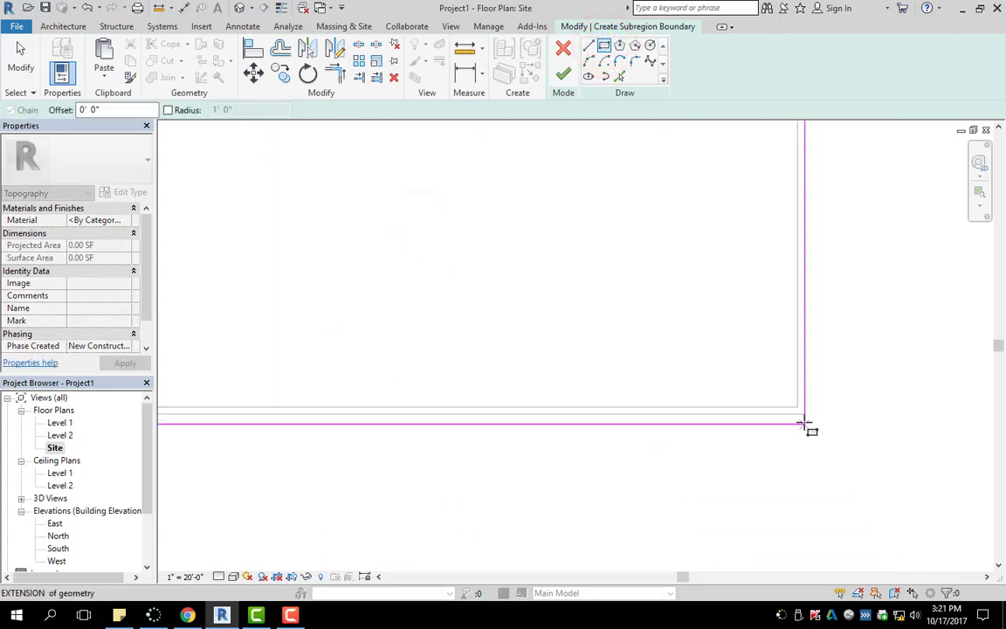
left_click(804, 424)
scroll(743, 302, "down", 5)
scroll(740, 305, "down", 2)
scroll(734, 398, "down", 3)
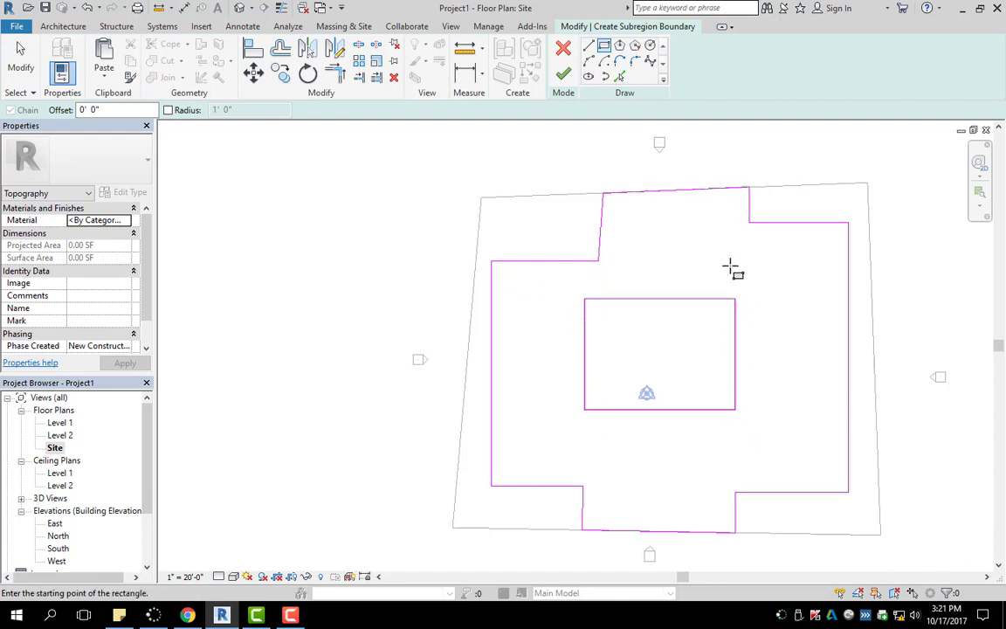
Trim the north edge line to the slanted boundary line at their overlapping corner.
left_click(564, 74)
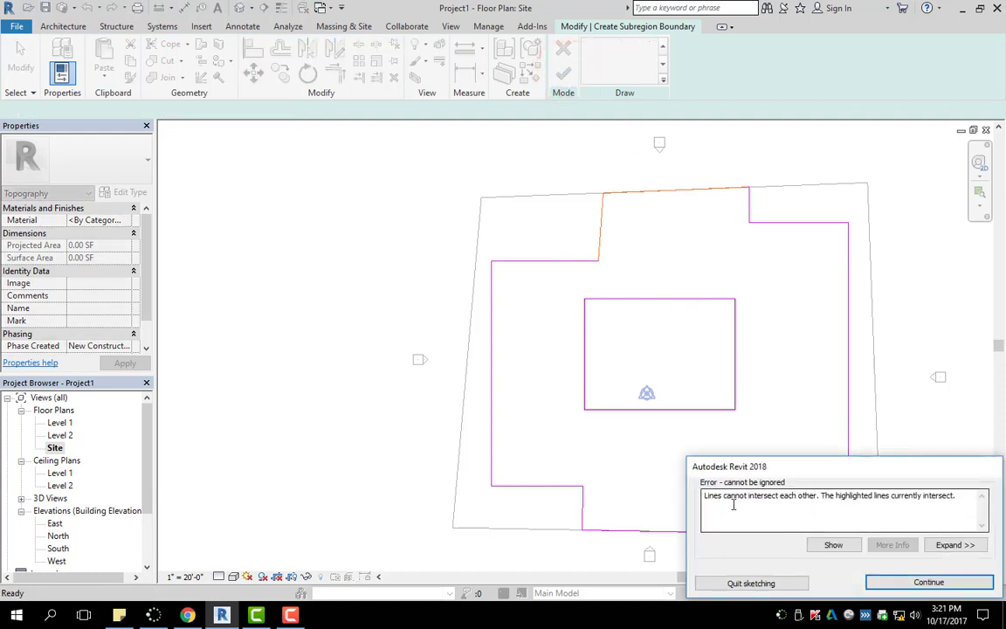
left_click(895, 580)
scroll(620, 206, "up", 3)
scroll(566, 303, "up", 3)
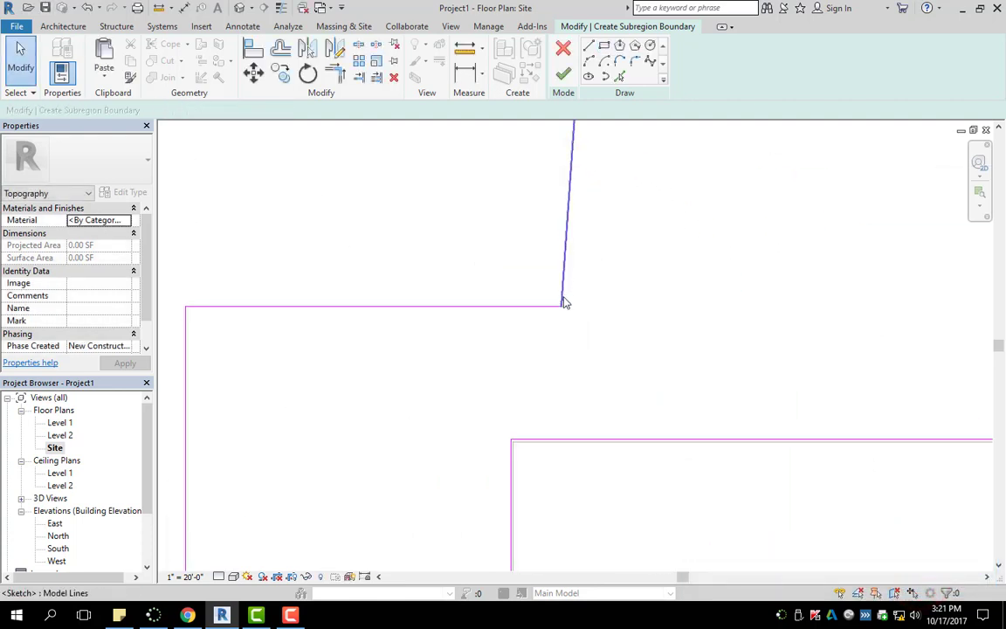
mouse_move(668, 292)
middle_mouse_down()
mouse_move(660, 519)
mouse_move(622, 393)
middle_mouse_up()
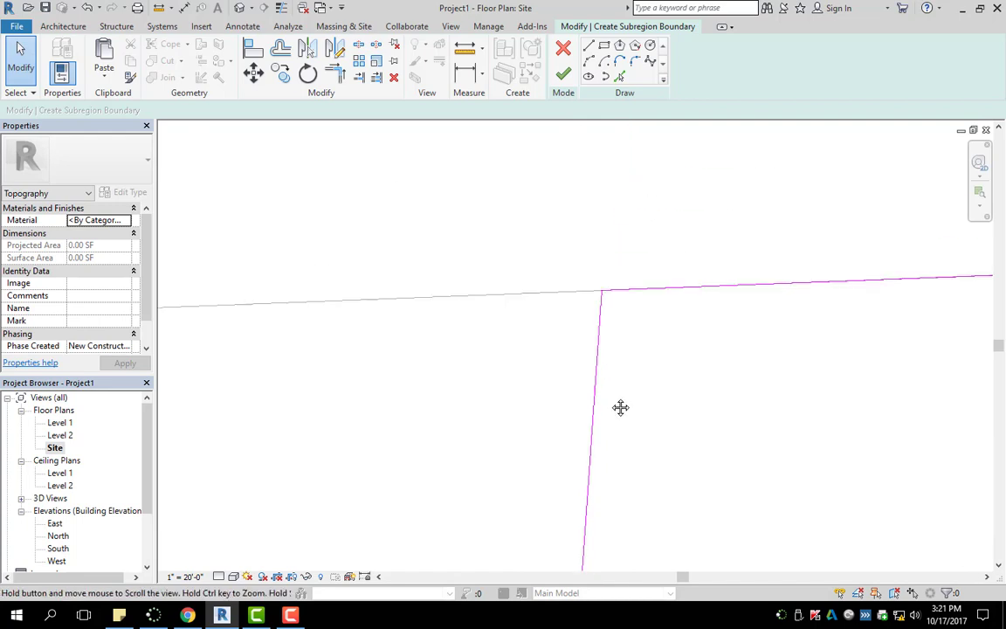
scroll(592, 341, "up", 2)
scroll(593, 345, "up", 2)
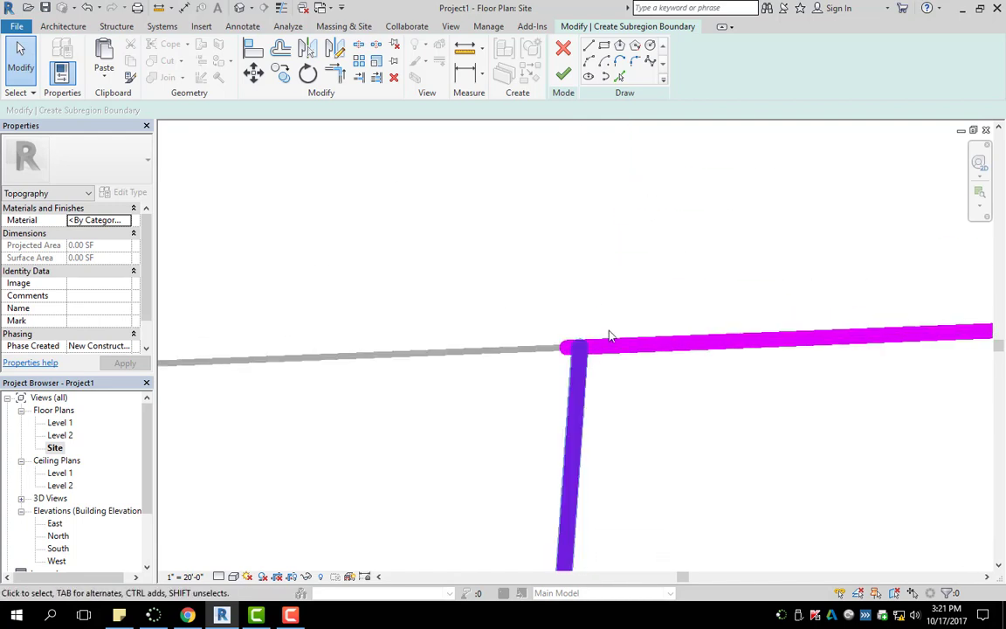
left_click(357, 79)
left_click(574, 430)
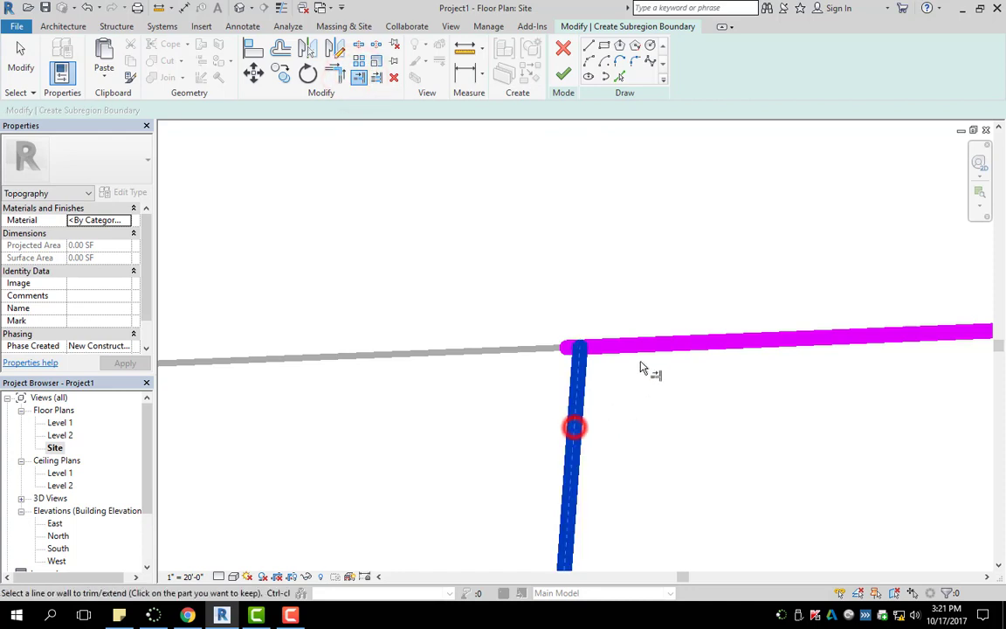
left_click(647, 346)
Finish the subregion boundary sketch and show the result in the 3D view.
scroll(822, 363, "down", 2)
mouse_move(822, 363)
middle_mouse_down()
mouse_move(882, 366)
mouse_move(715, 332)
mouse_move(725, 330)
mouse_move(445, 297)
middle_mouse_up()
scroll(574, 280, "down", 1)
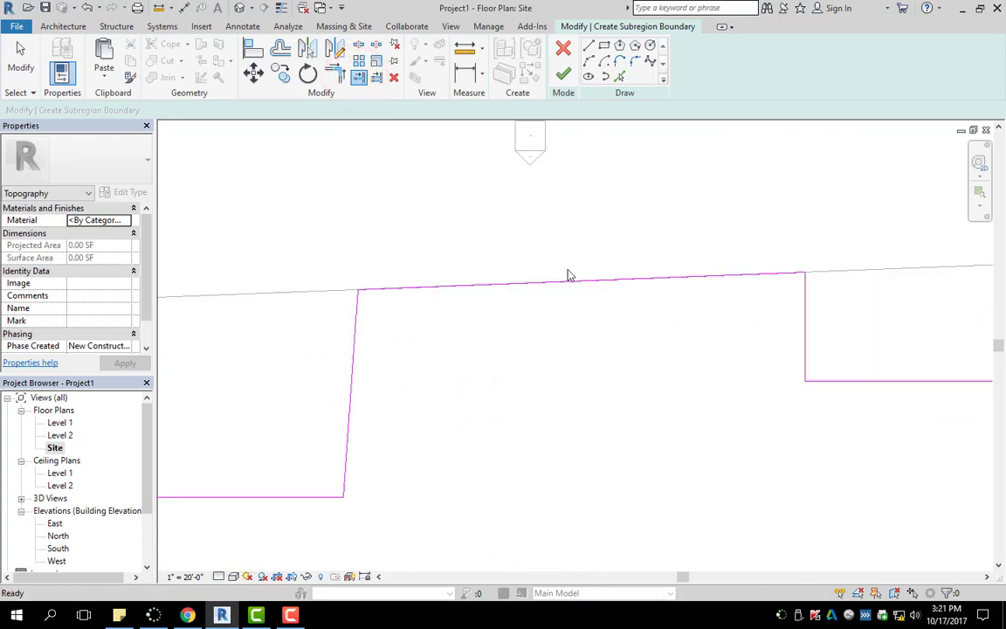
left_click(563, 73)
scroll(710, 409, "down", 3)
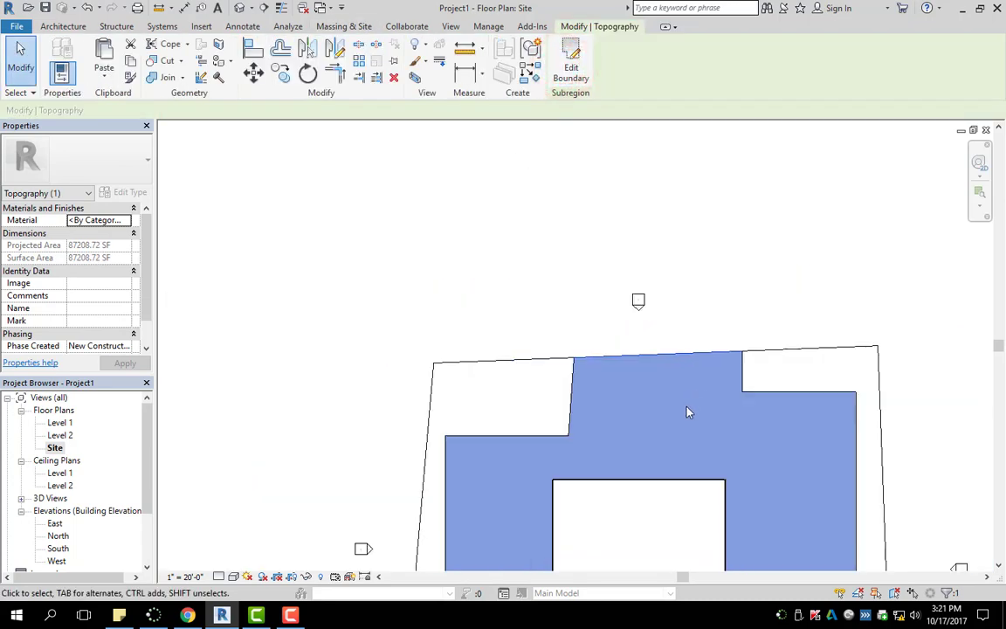
middle_click_drag(690, 406, 684, 228)
left_click(239, 7)
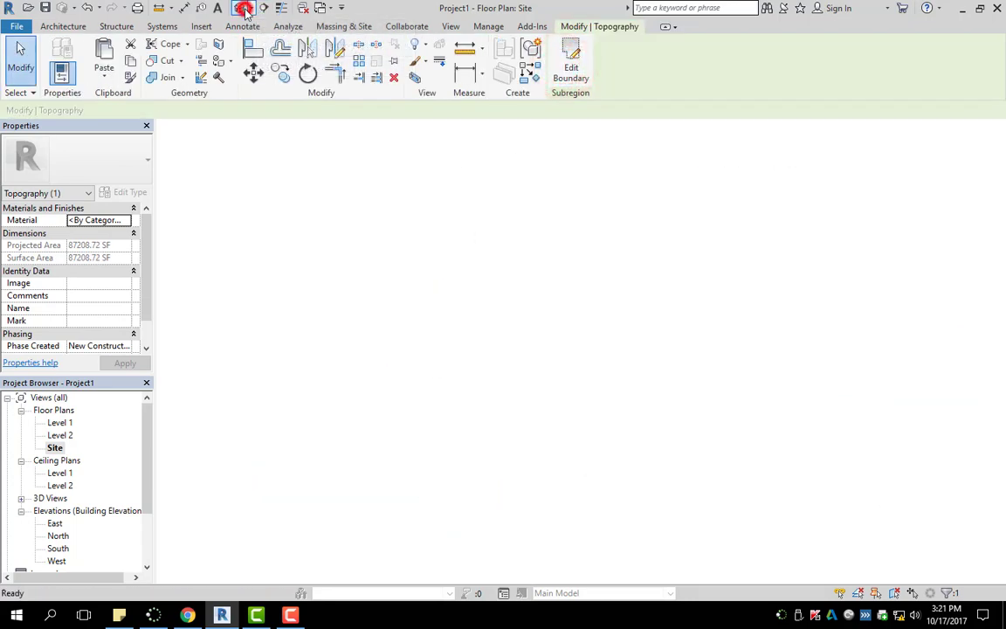
scroll(569, 352, "down", 1)
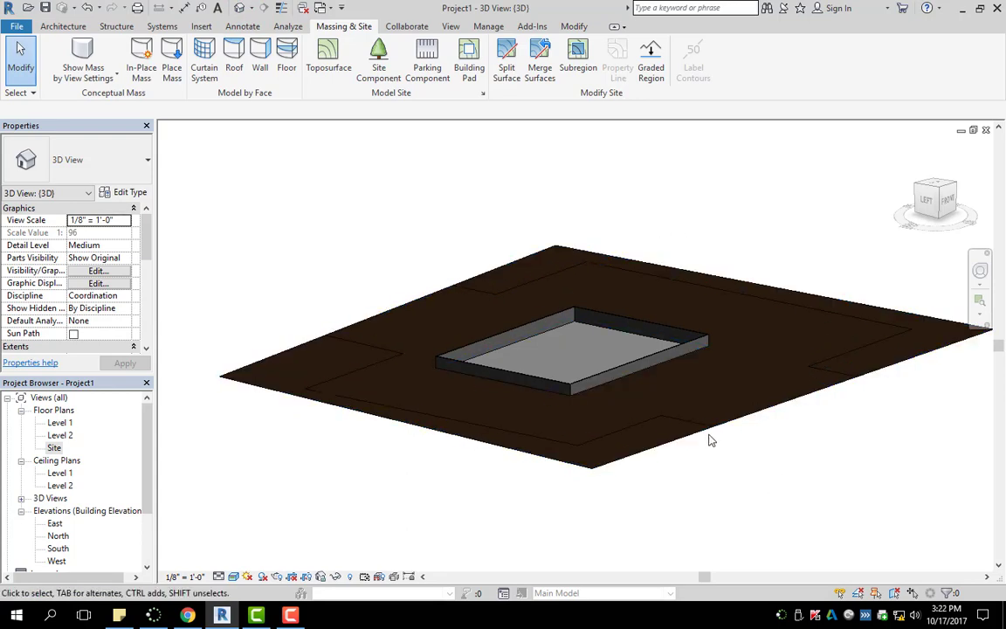
Assign the Brick, Common material to the new subregion around the building.
left_click(550, 278)
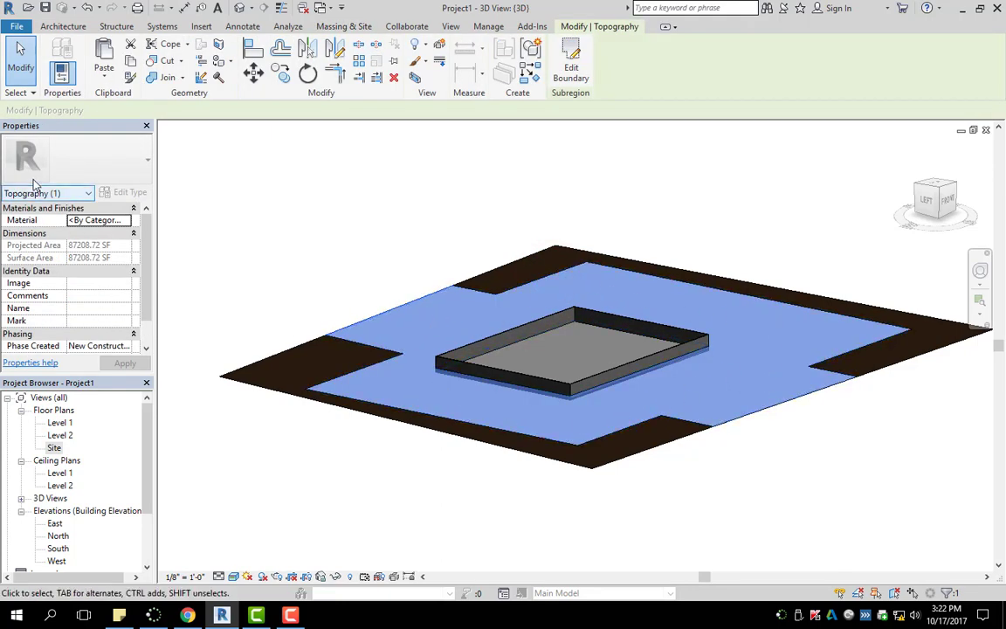
left_click(130, 220)
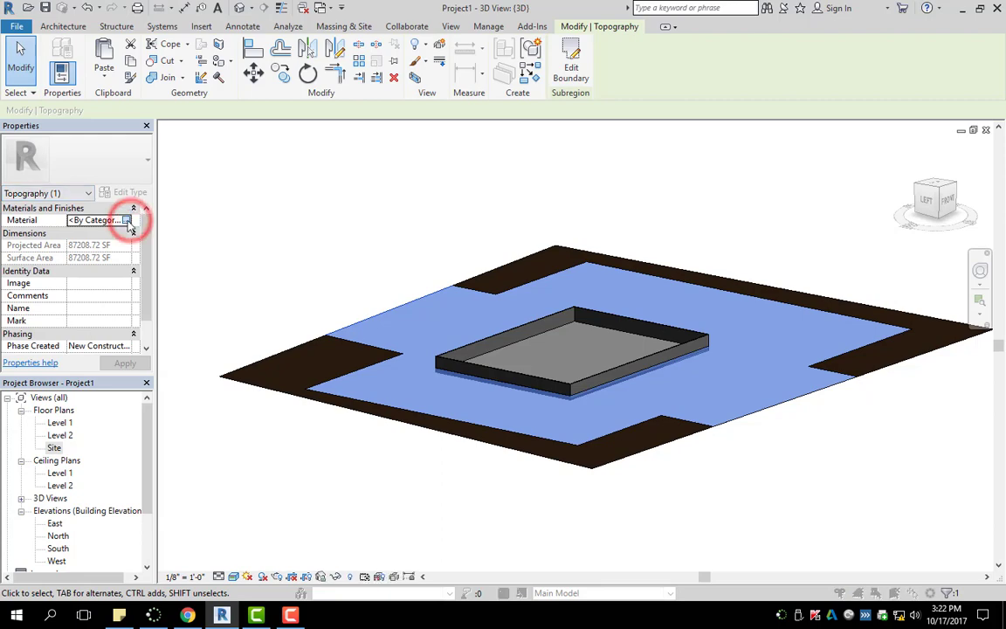
scroll(406, 310, "down", 1)
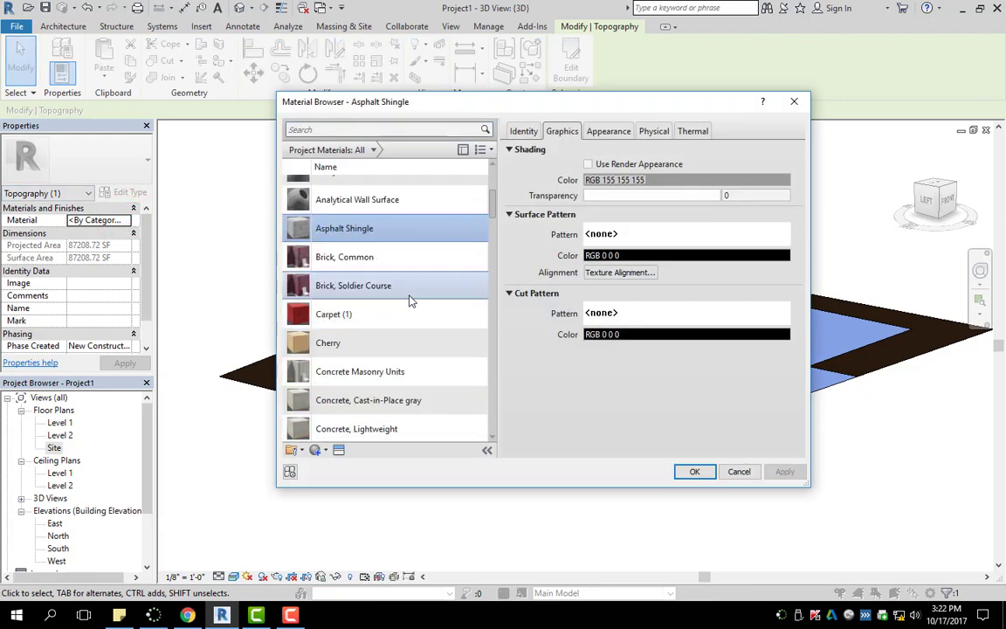
left_click(347, 257)
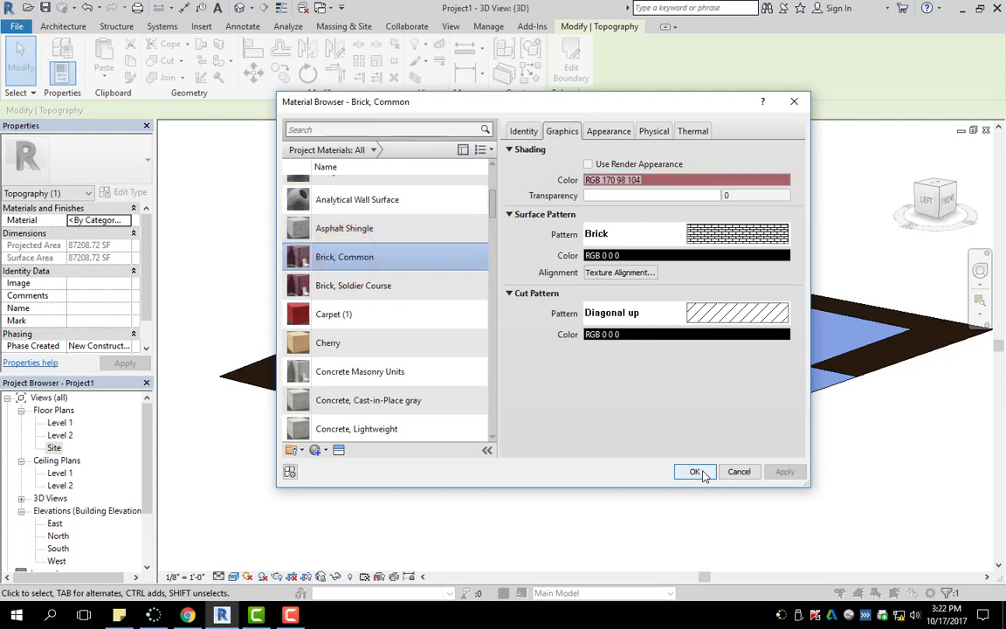
left_click(695, 471)
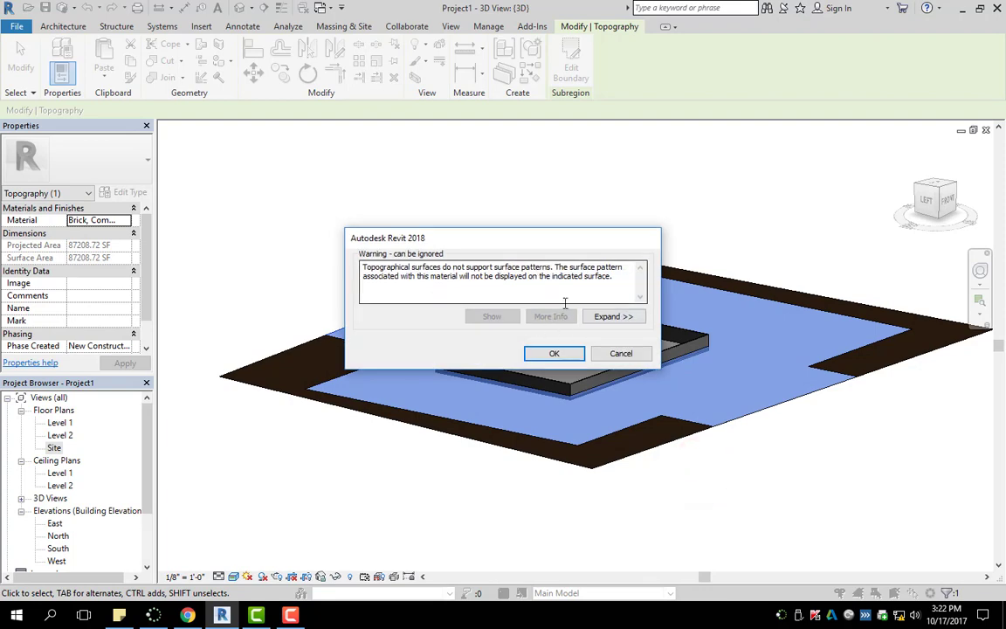
left_click(553, 353)
left_click(736, 190)
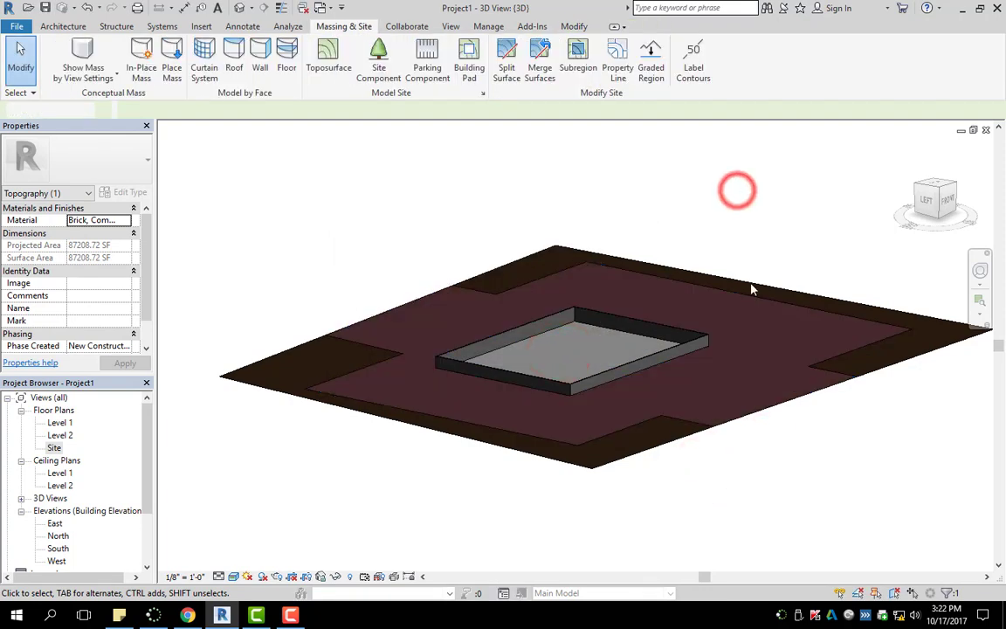
scroll(687, 366, "up", 6)
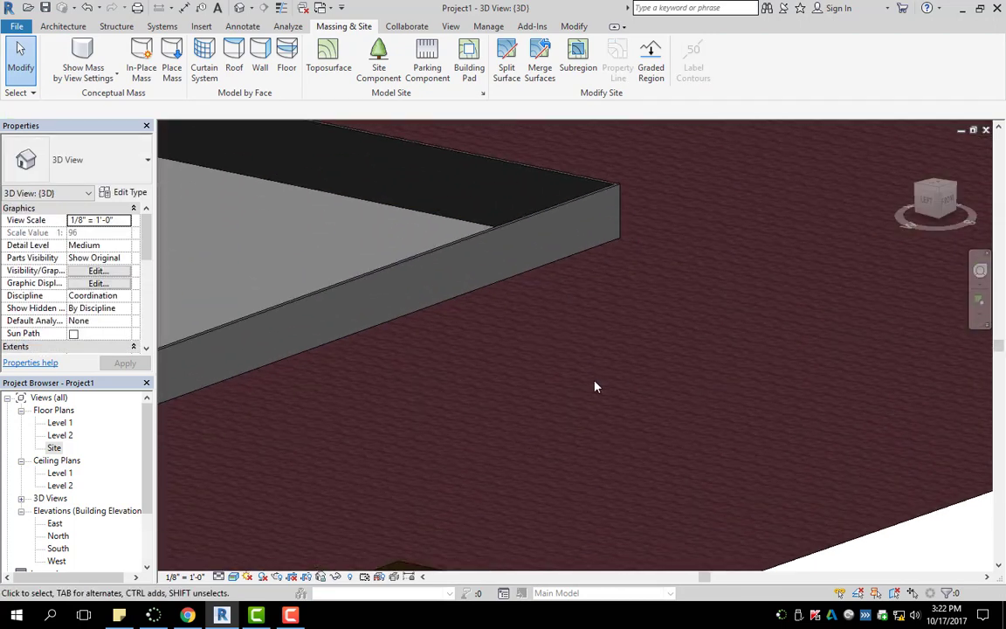
Switch from the 3D view to the Site floor plan and start the Parking Component tool there.
scroll(595, 358, "down", 5)
middle_click_drag(637, 325, 665, 302, "shift")
middle_click_drag(602, 287, 674, 252, "shift")
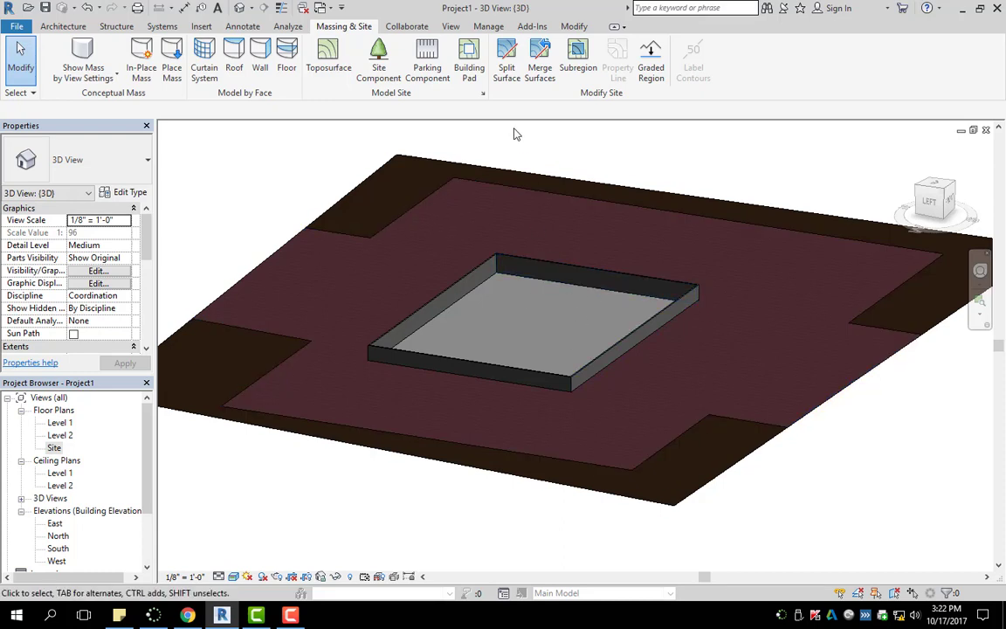
left_click(427, 68)
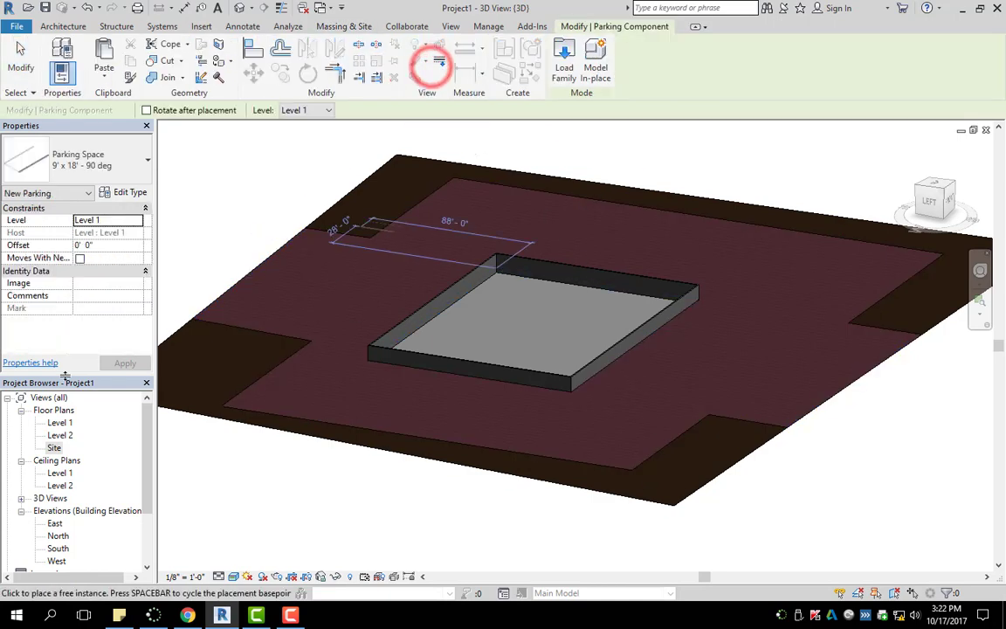
double_click(54, 448)
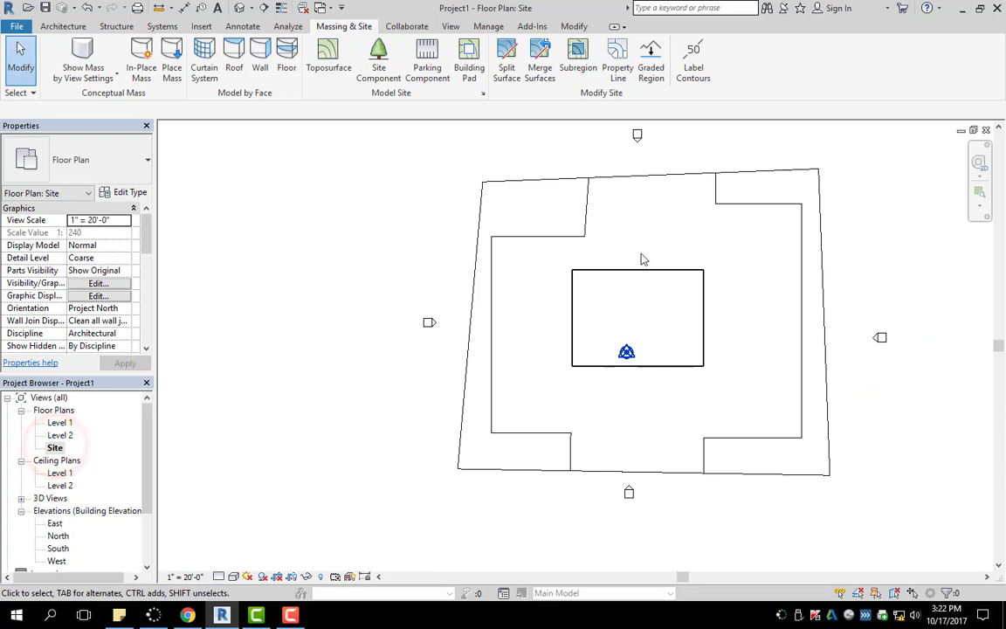
scroll(584, 228, "up", 2)
middle_click_drag(584, 228, 458, 195)
left_click(427, 60)
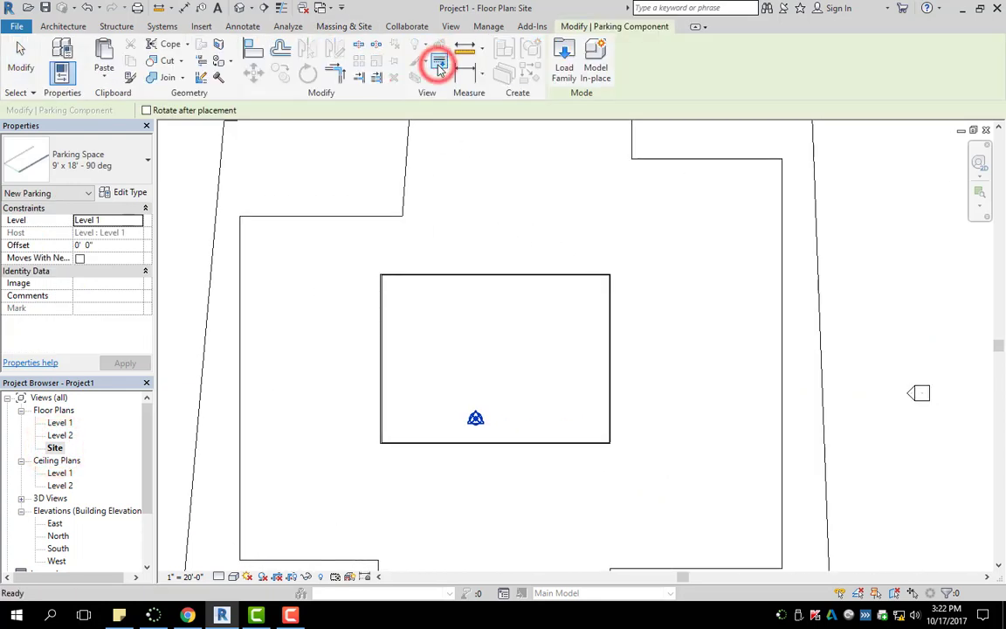
Review the available parking space types and preview the families in the library's Site > Parking folder without loading any.
left_click(122, 161)
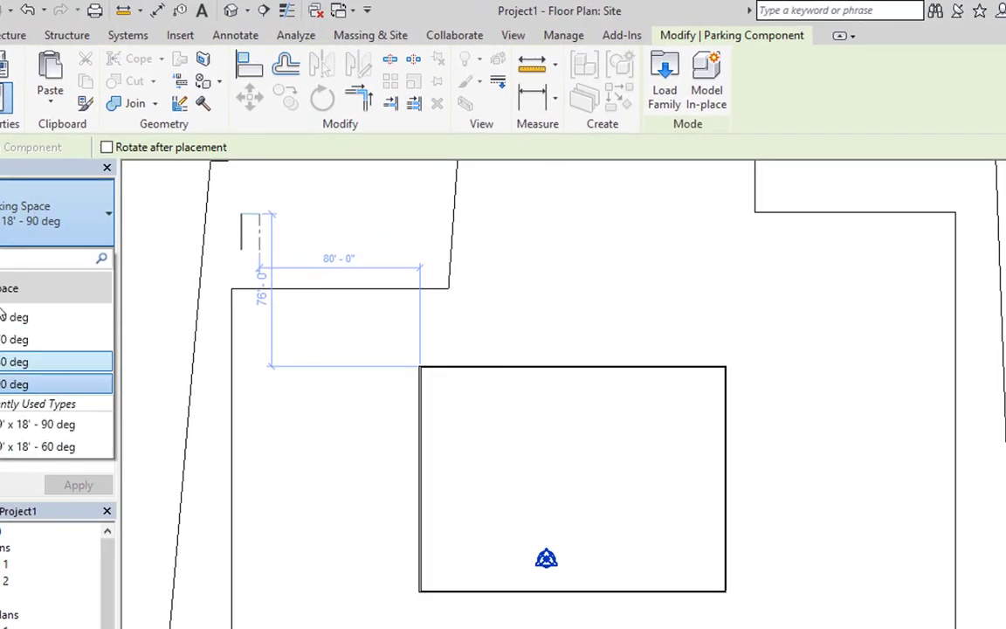
left_click(665, 90)
scroll(500, 326, "down", 6)
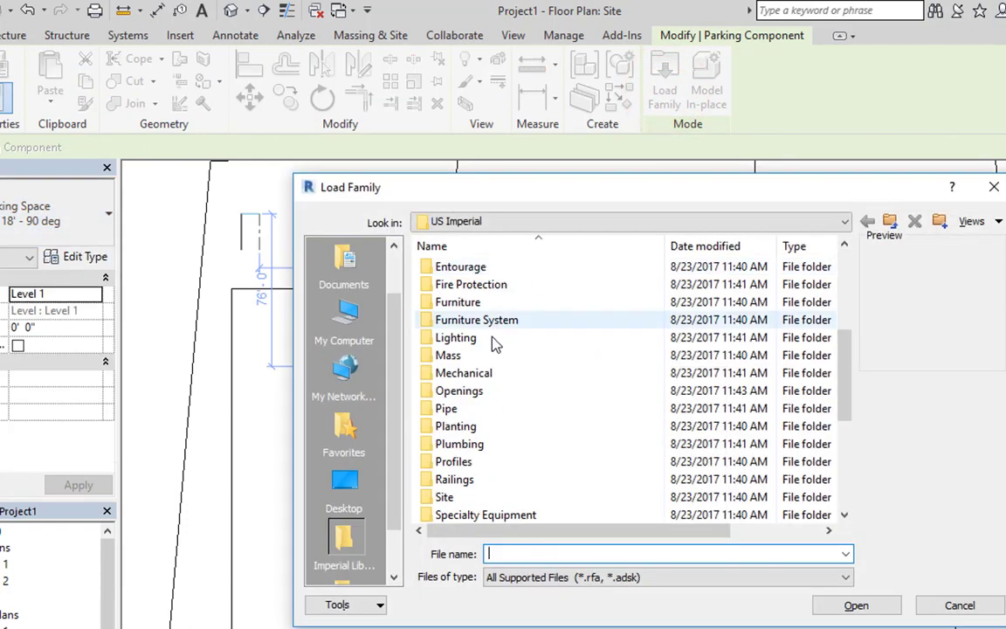
double_click(479, 394)
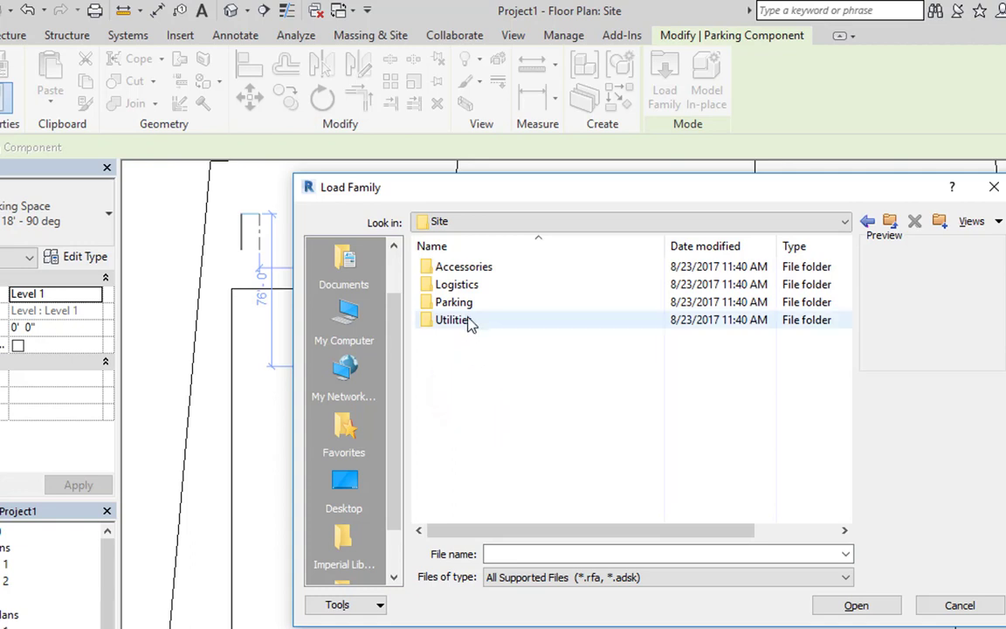
double_click(475, 303)
left_click(450, 266)
left_click(477, 282)
left_click(504, 301)
left_click(476, 374)
left_click(479, 320)
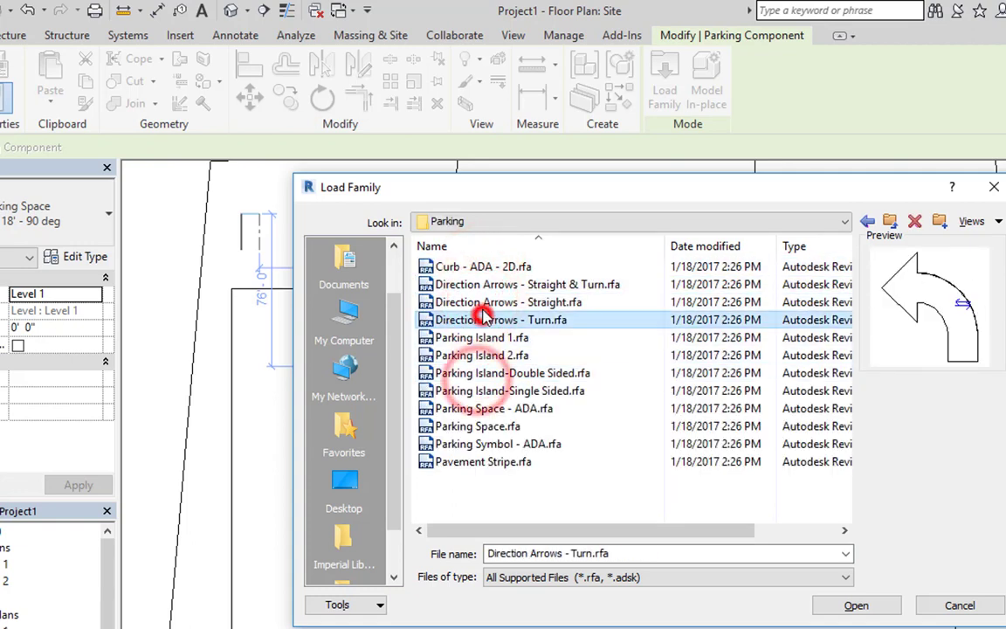
left_click(476, 443)
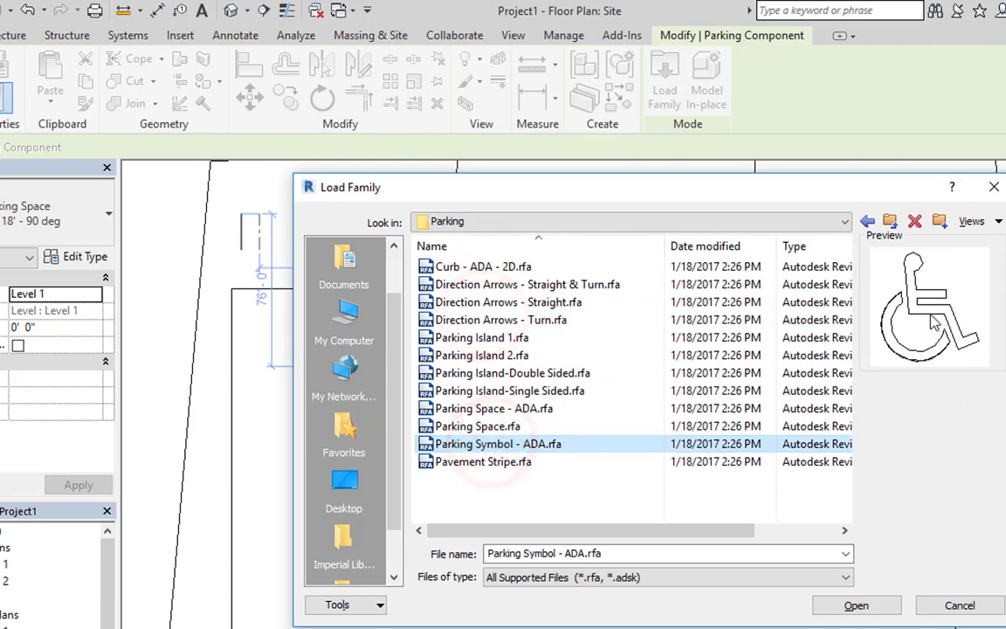
left_click(483, 426)
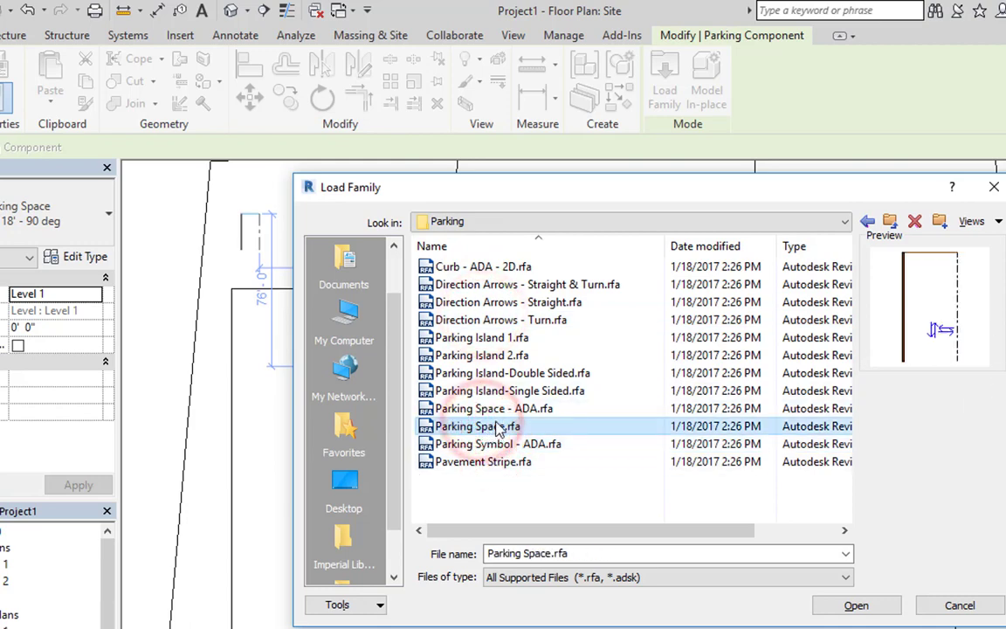
left_click(476, 407)
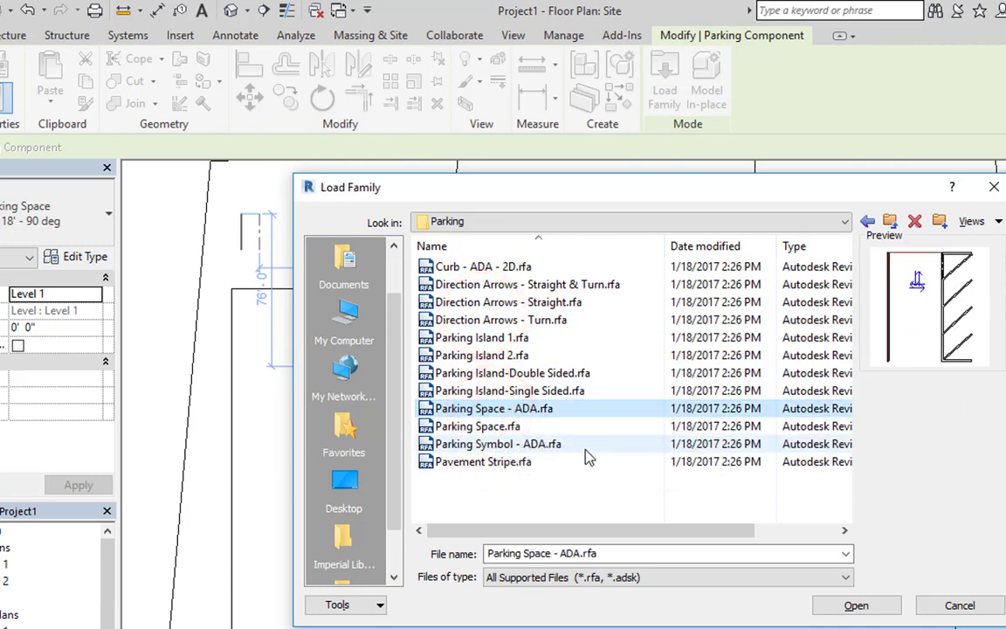
left_click(463, 462)
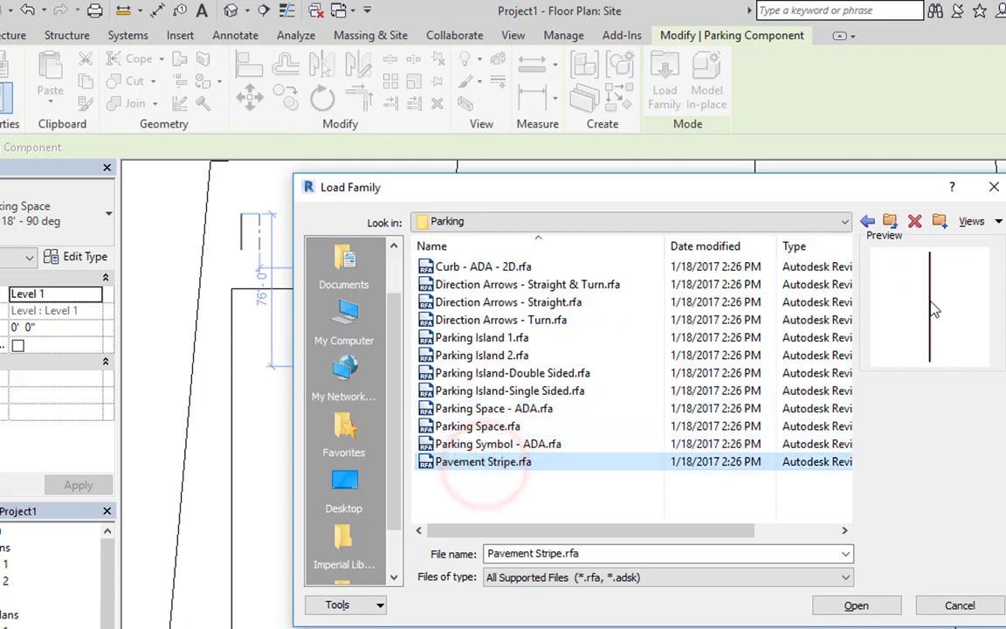
left_click(519, 358)
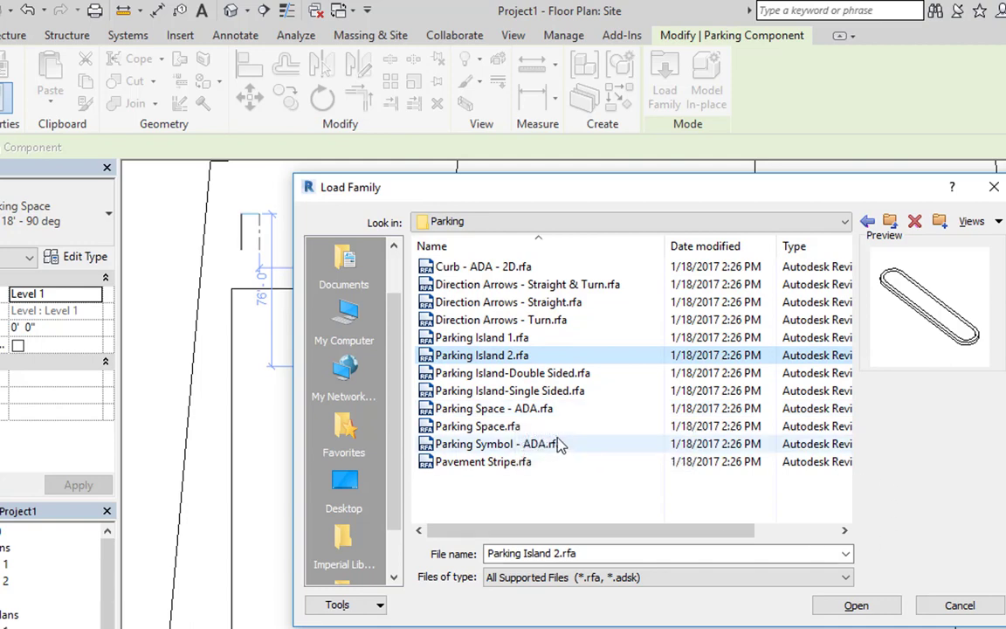
left_click(507, 428)
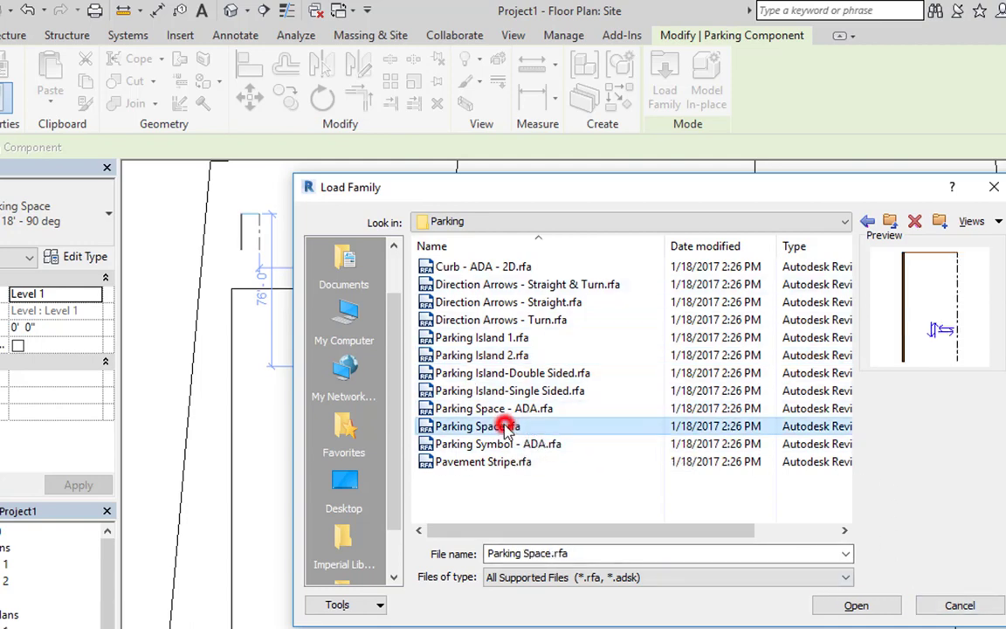
left_click(978, 605)
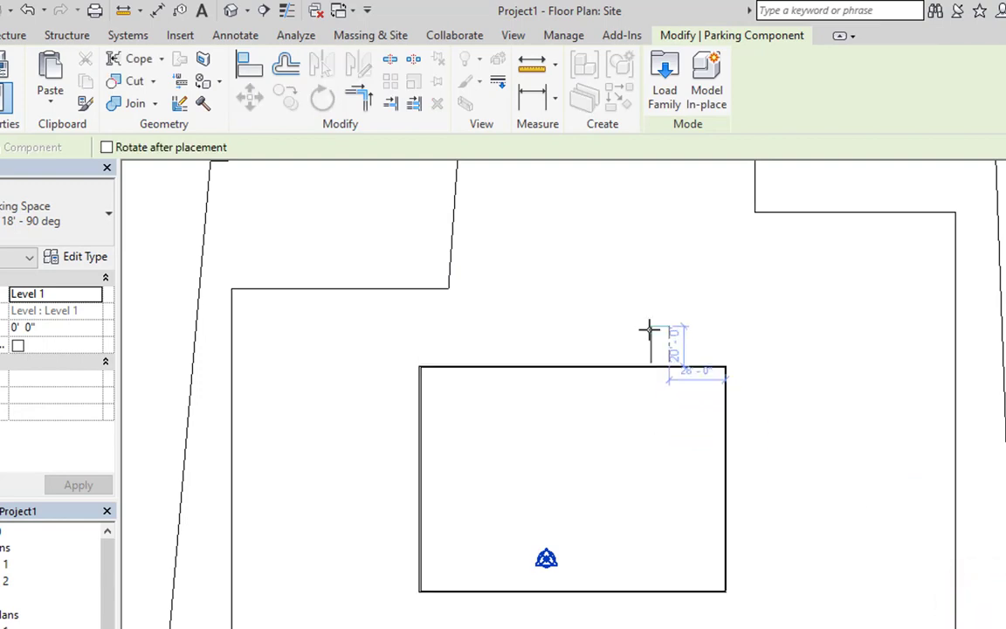
Place a 9' x 18' - 90 deg parking space against the north wall's outer face, aligned with the west wall's outer face.
scroll(449, 321, "up", 3)
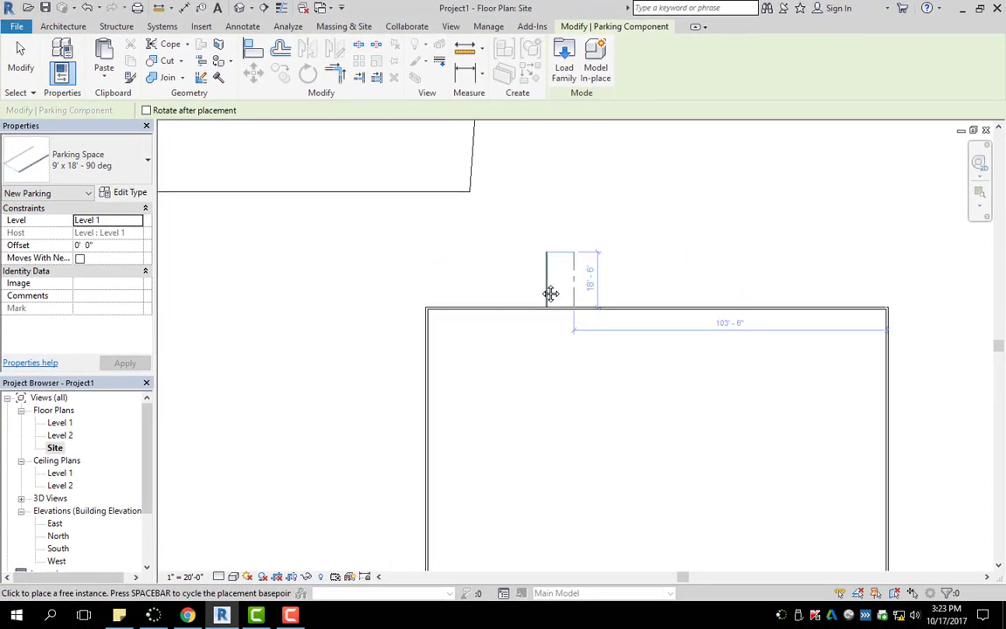
scroll(535, 300, "down", 2)
middle_click_drag(703, 316, 687, 319)
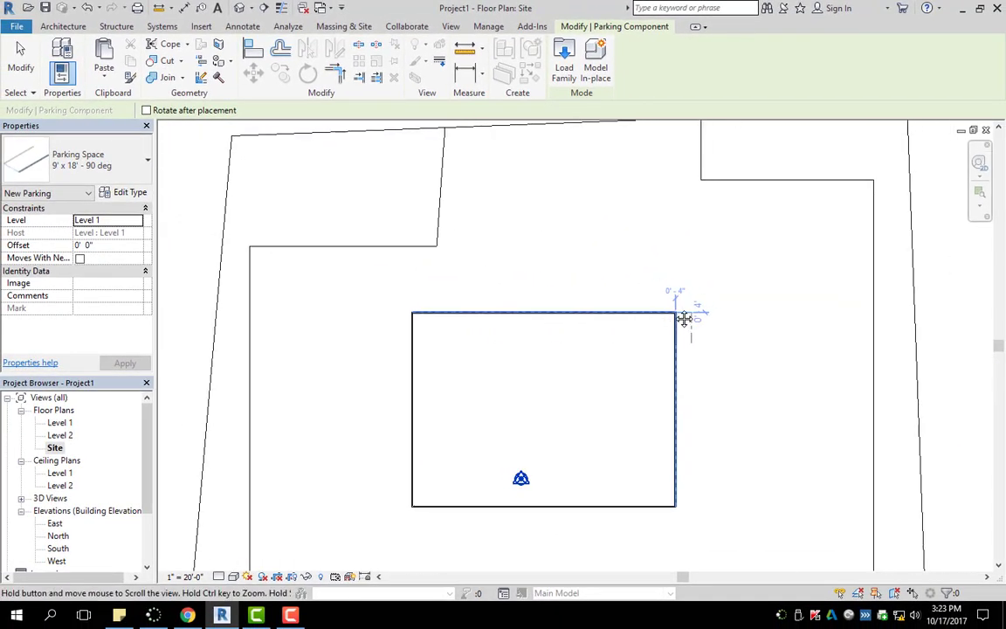
scroll(411, 299, "up", 4)
scroll(366, 300, "up", 3)
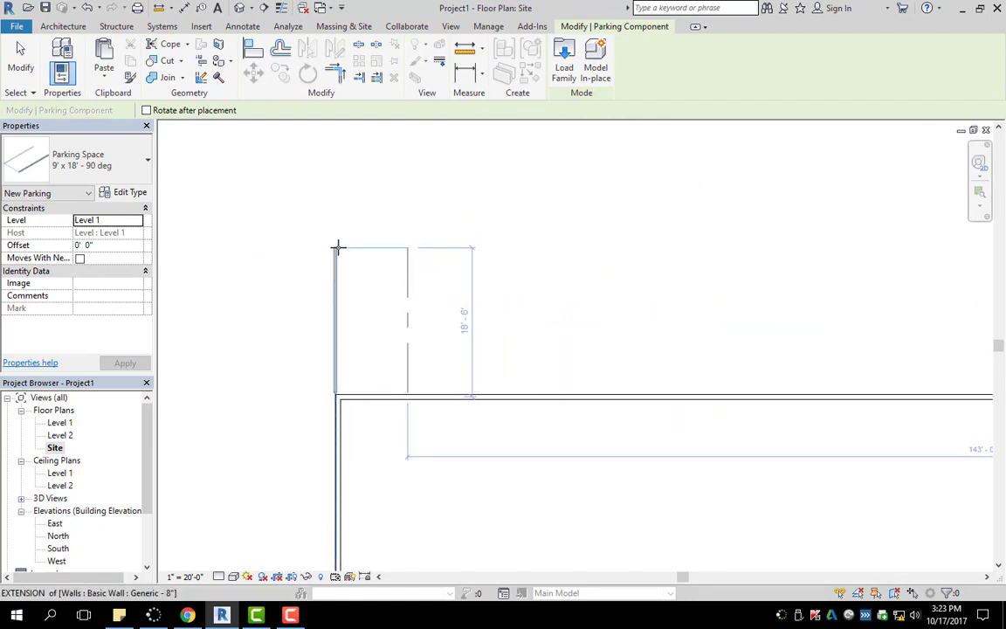
left_click(338, 247)
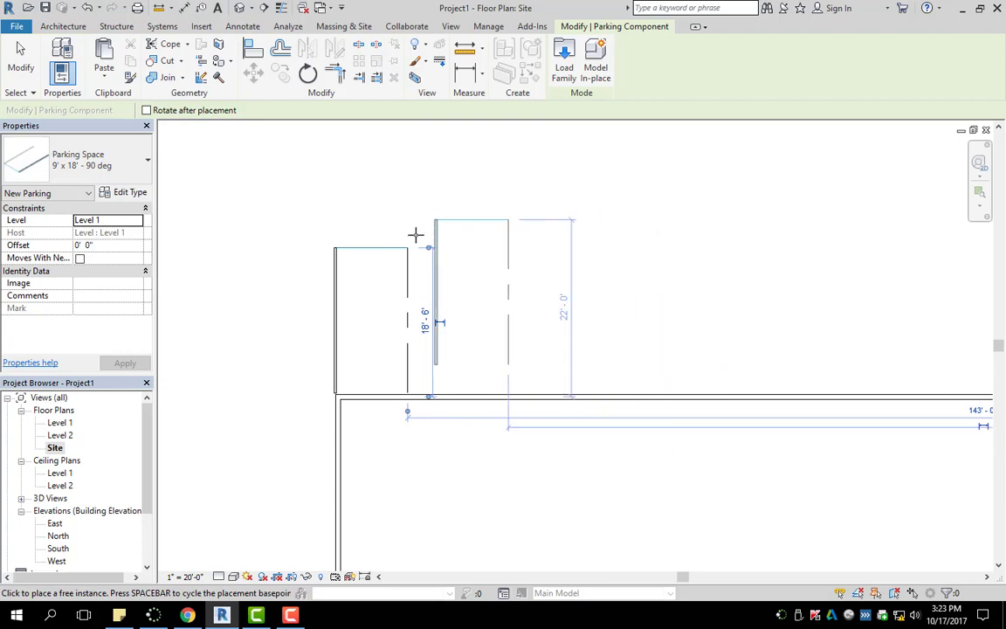
Place five more 9' x 18' - 90 deg parking spaces side by side eastward along the building's north wall.
scroll(408, 248, "up", 2)
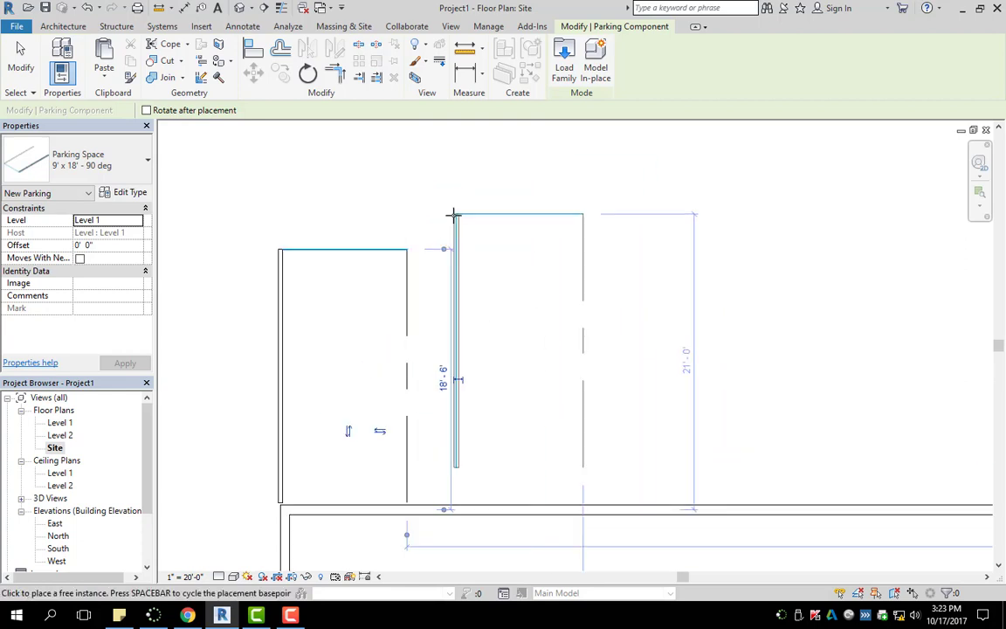
left_click(407, 250)
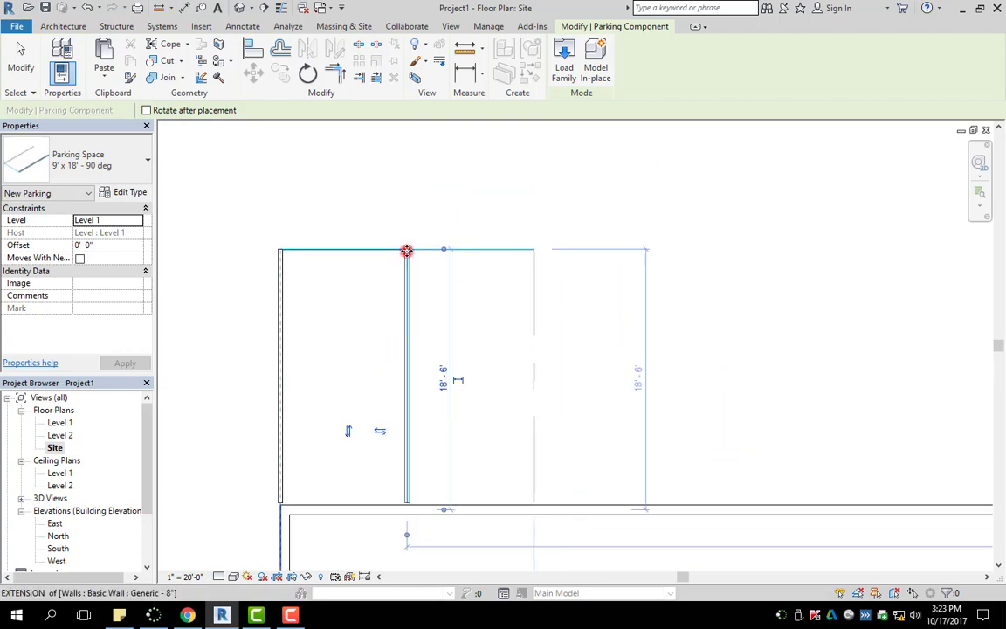
left_click(533, 252)
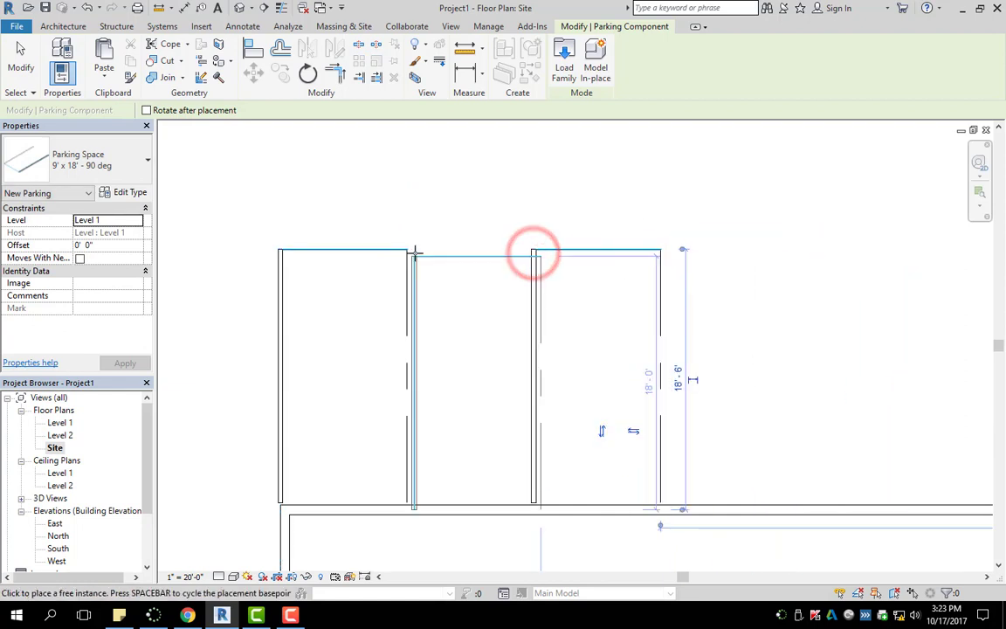
left_click(661, 250)
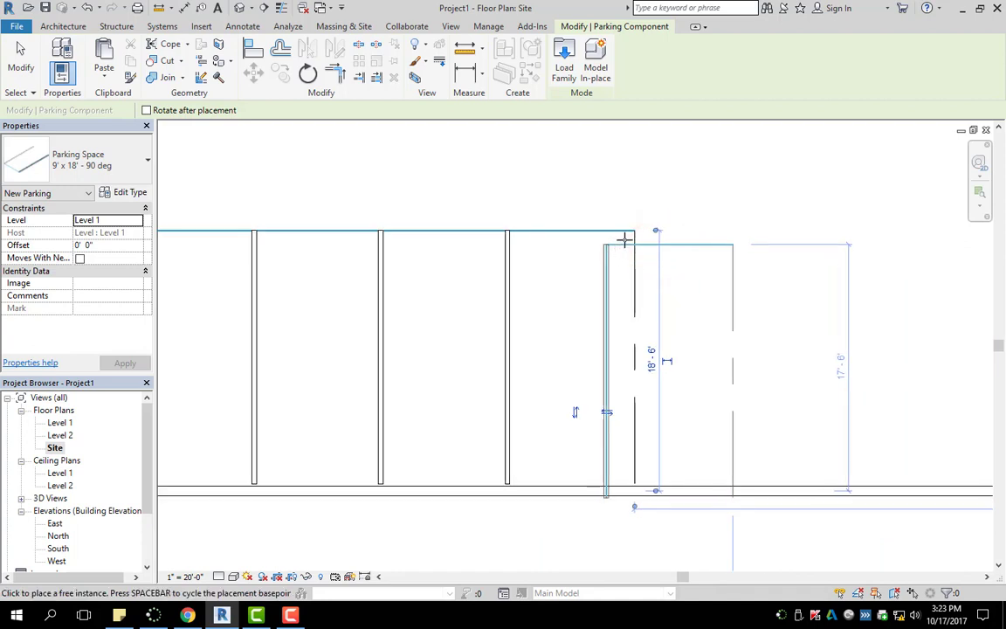
left_click(635, 231)
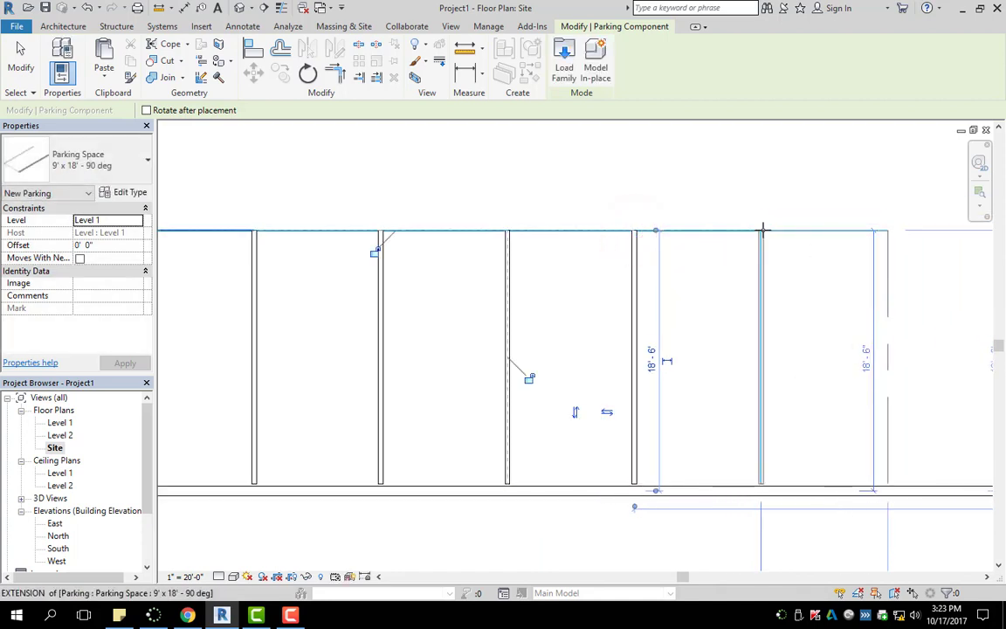
scroll(761, 229, "down", 2)
left_click(762, 229)
scroll(865, 266, "down", 2)
middle_click_drag(865, 266, 623, 270)
key("Escape")
key("Escape")
Copy the easternmost parking space 9' to the east to extend the row along the north wall.
scroll(618, 273, "up", 3)
left_click(566, 240)
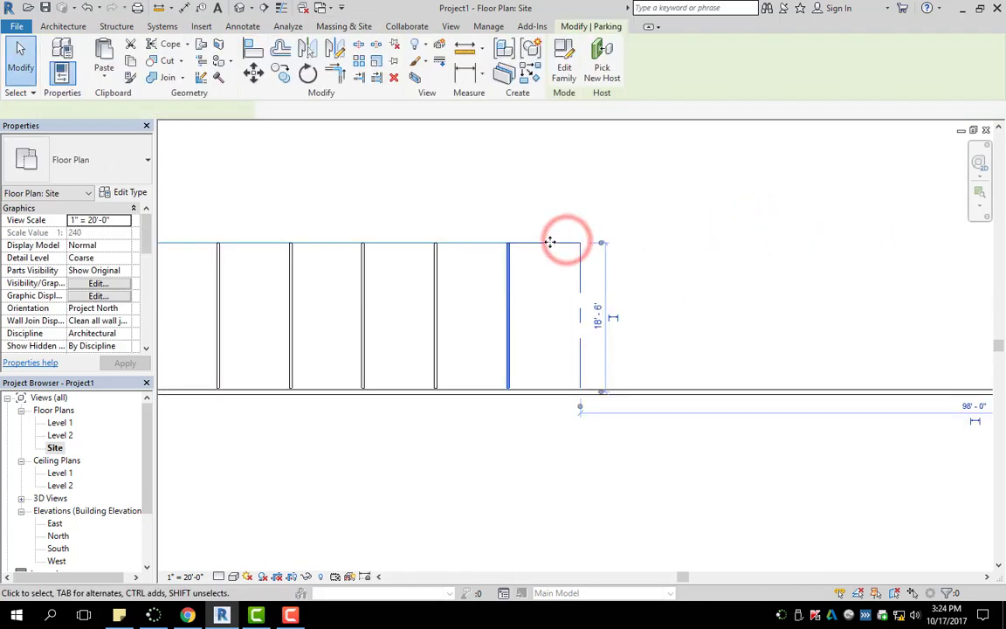
left_click(280, 75)
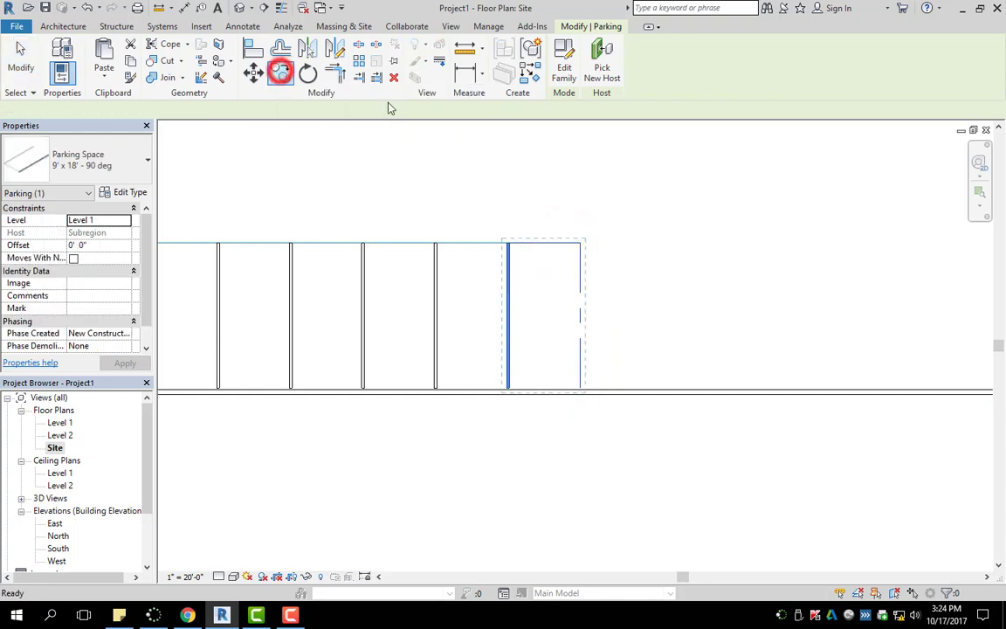
scroll(590, 253, "up", 2)
left_click(577, 245)
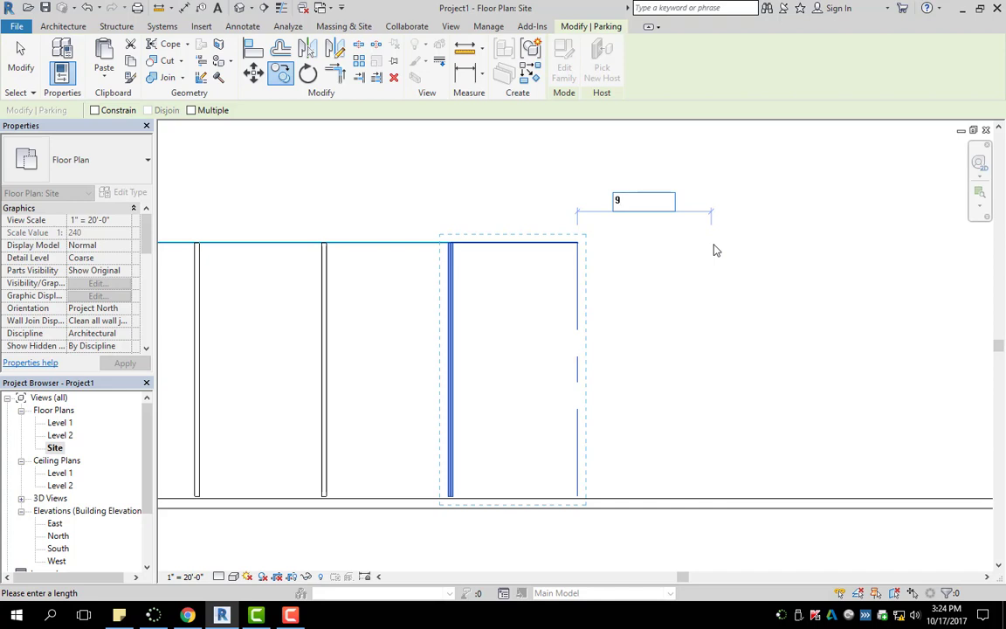
key("Return")
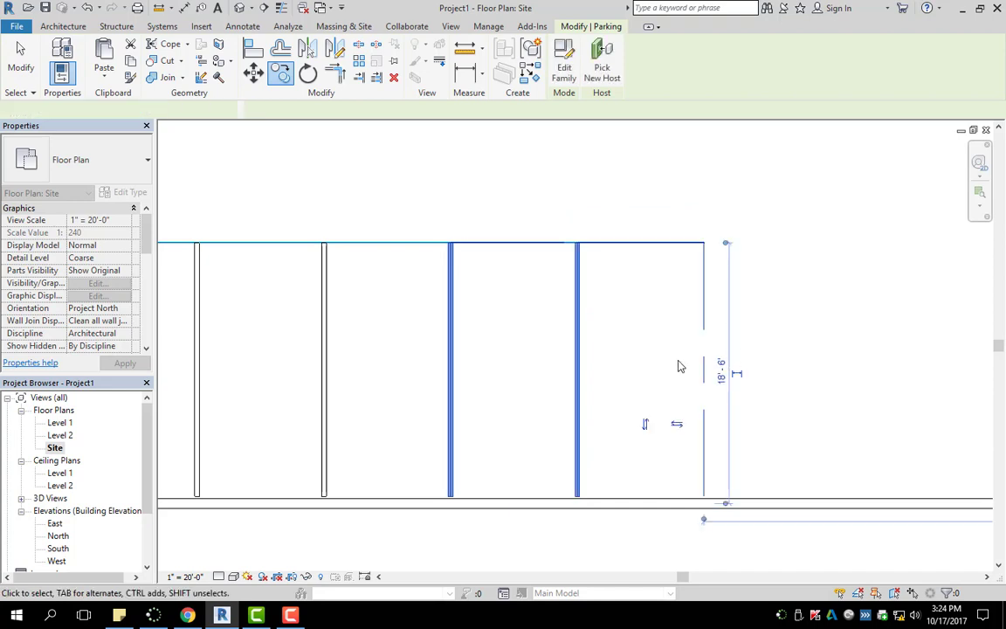
Copy the last four parking spaces together 36' to the east along the north wall.
left_click(792, 304)
left_click_drag(785, 314, 254, 209)
left_click(283, 76)
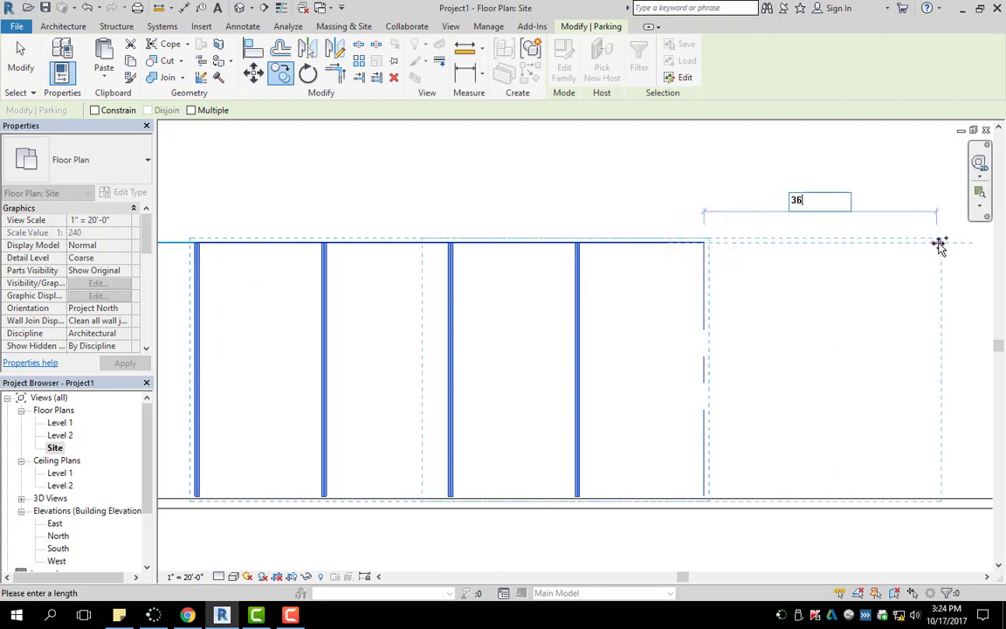
key("Return")
scroll(971, 328, "down", 5)
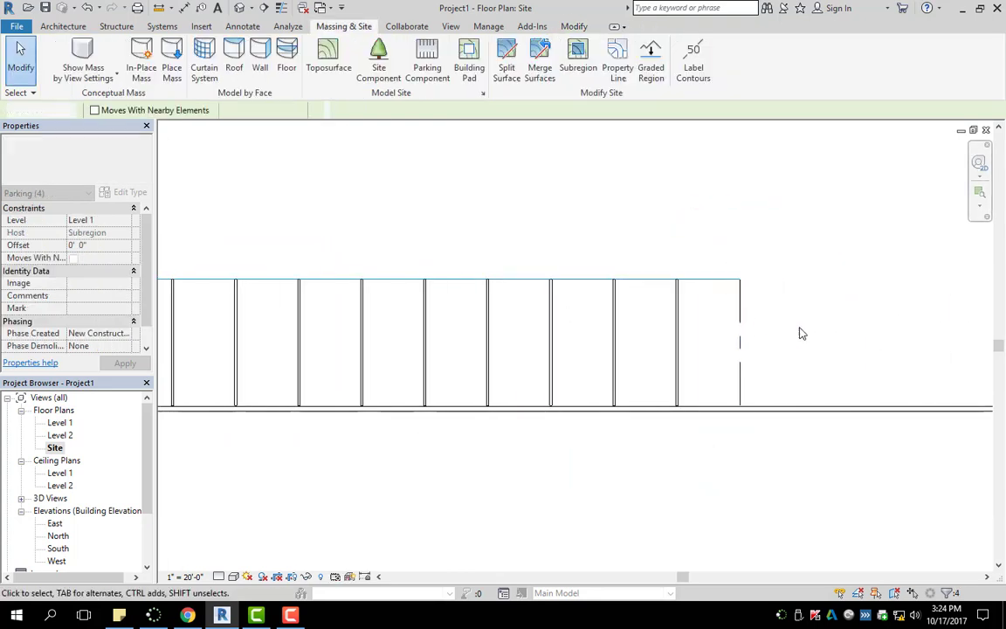
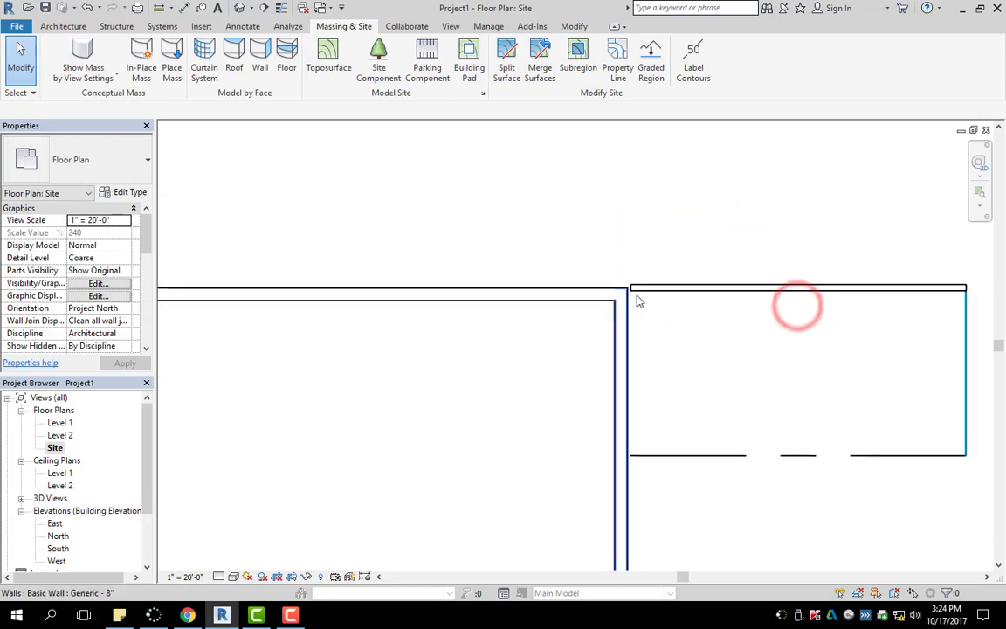
Array the east wall's parking space southward as a grouped linear array of 13, setting the second one space width away.
scroll(703, 312, "down", 3)
scroll(632, 289, "down", 3)
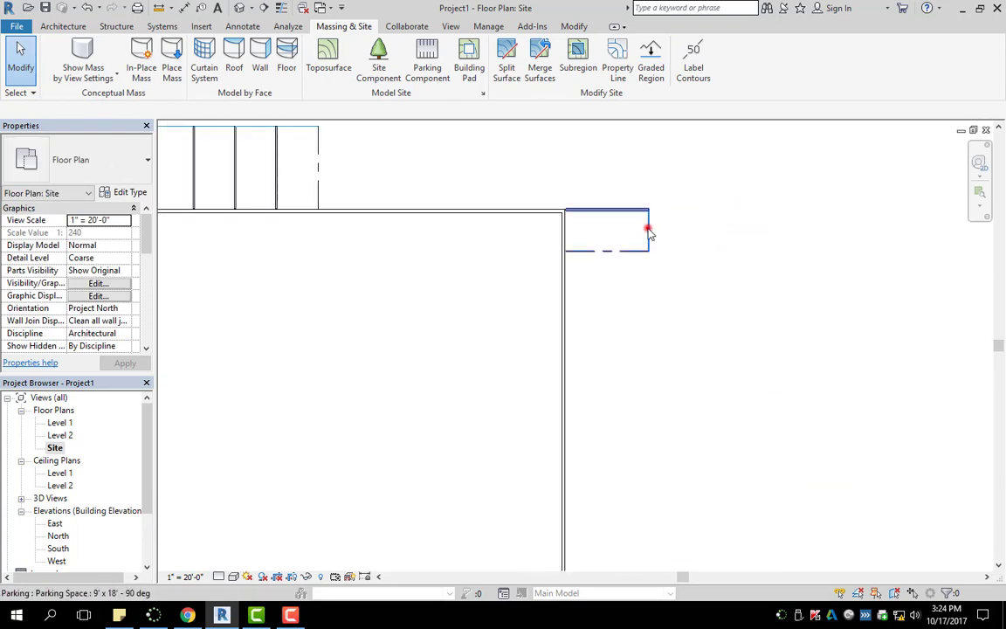
left_click(648, 230)
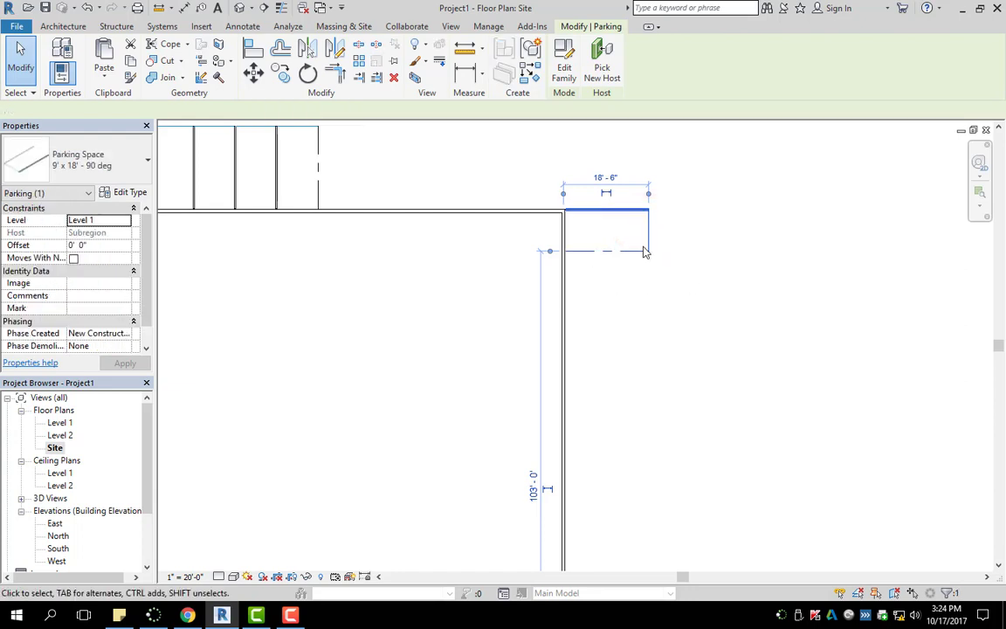
scroll(624, 218, "down", 1)
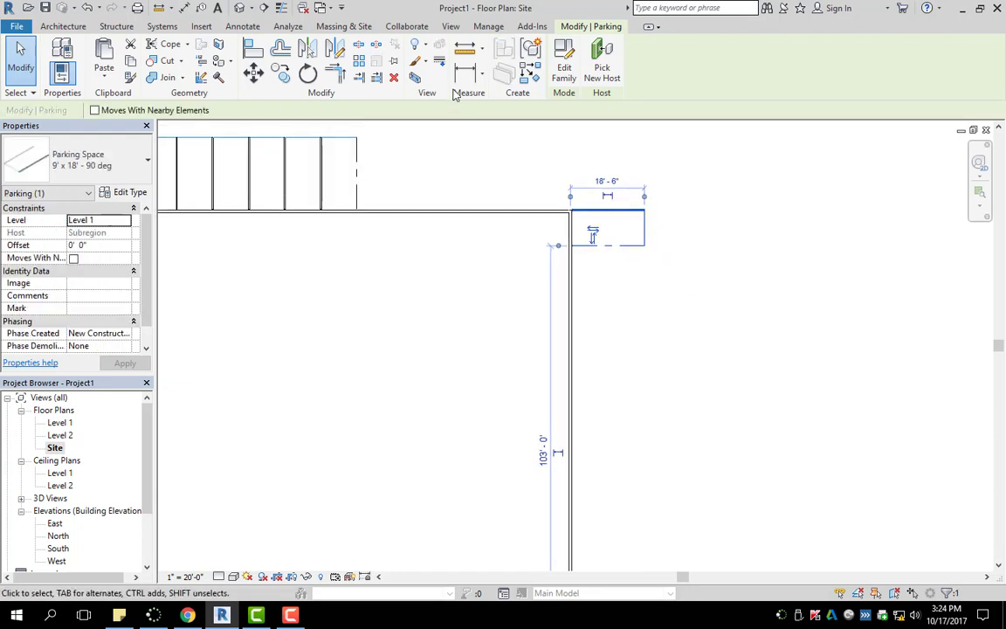
left_click(359, 60)
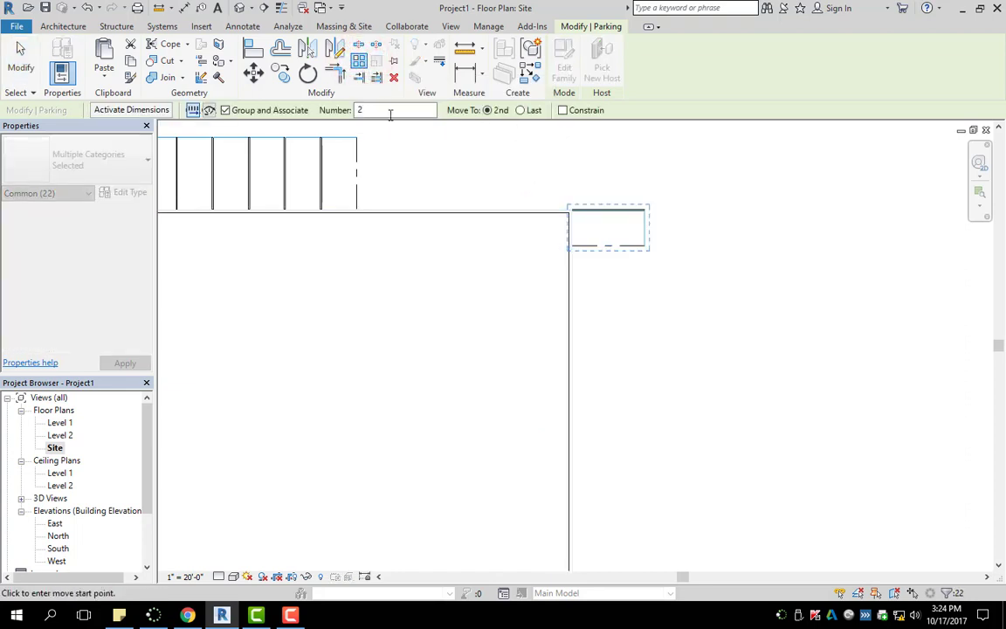
scroll(594, 271, "down", 2)
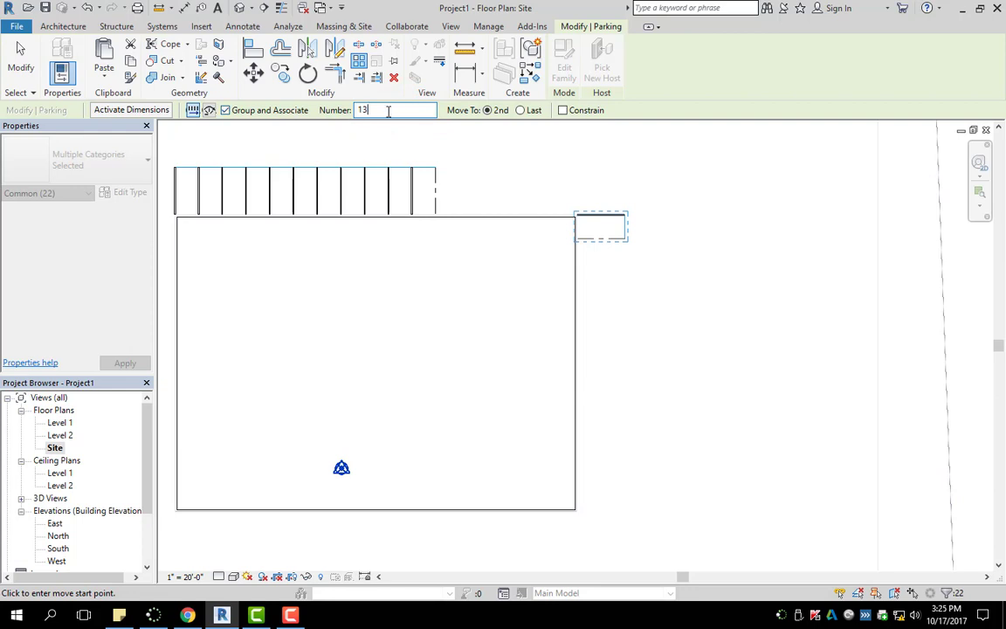
left_click(194, 112)
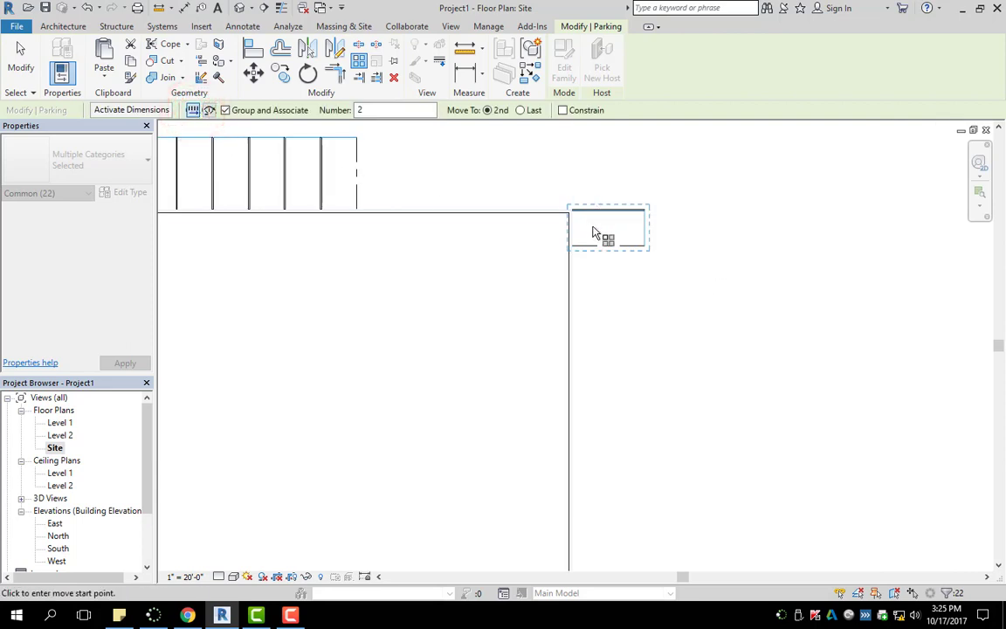
scroll(593, 232, "up", 5)
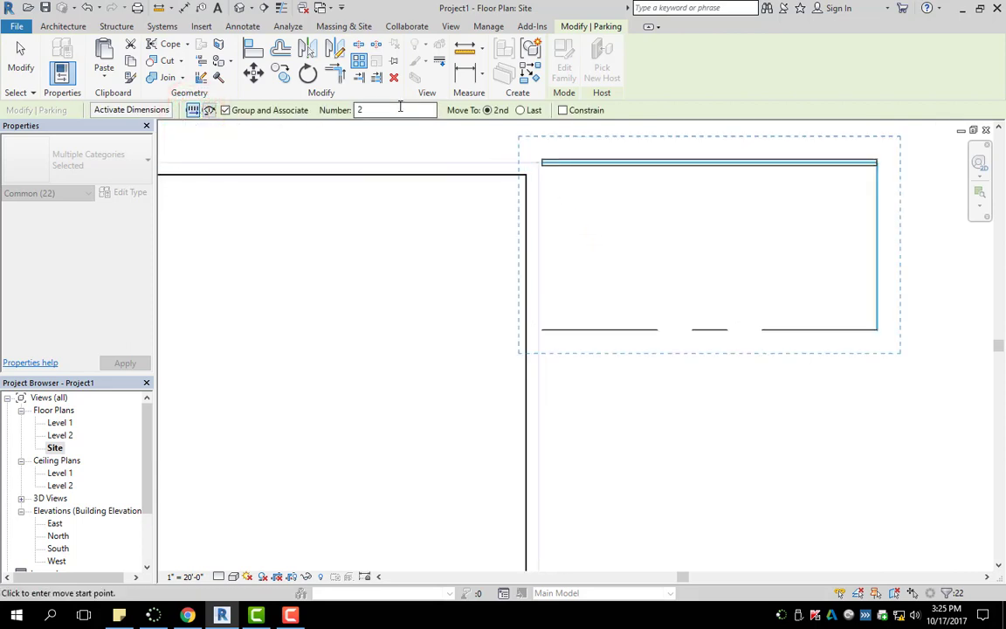
type("13")
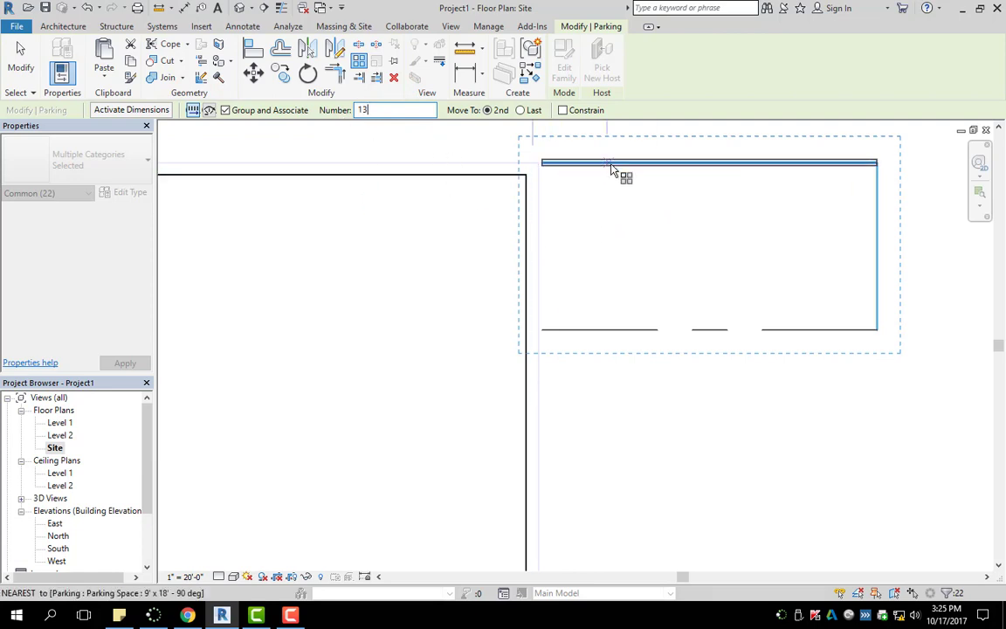
scroll(542, 165, "up", 1)
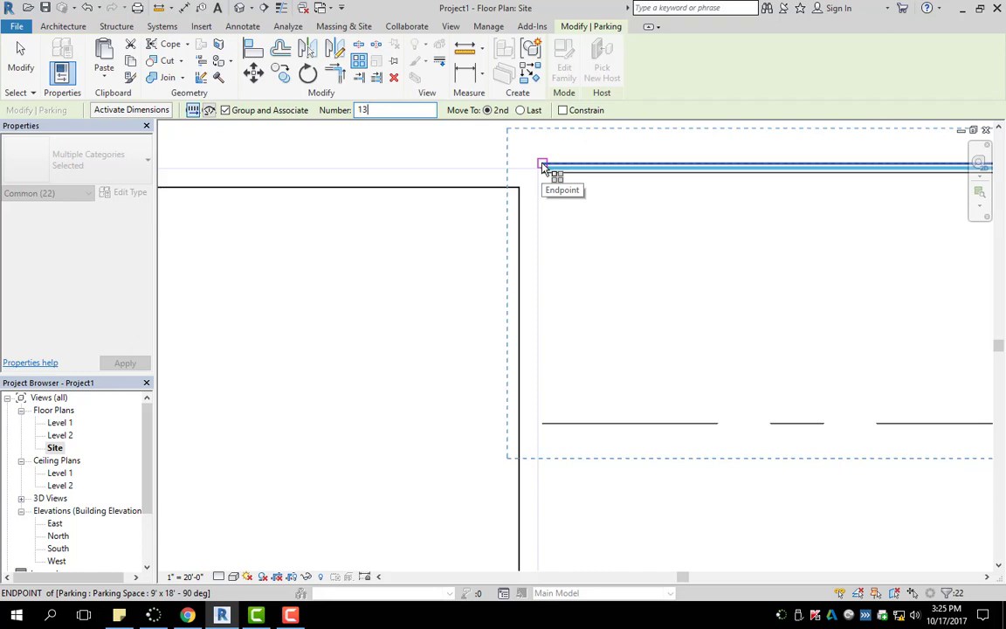
left_click(543, 165)
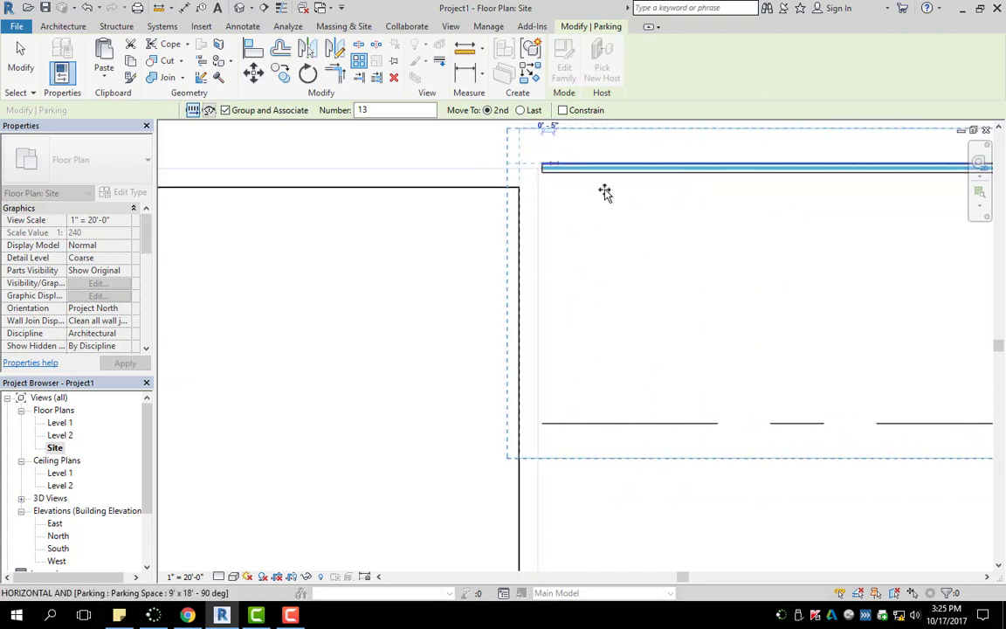
left_click(543, 424)
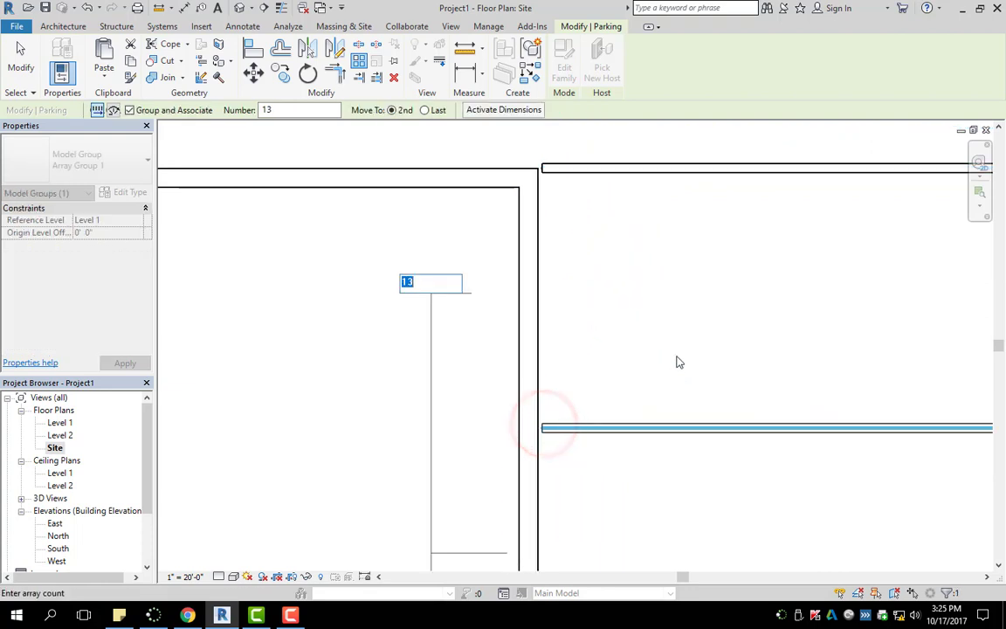
scroll(724, 342, "down", 3)
middle_click_drag(763, 400, 690, 167)
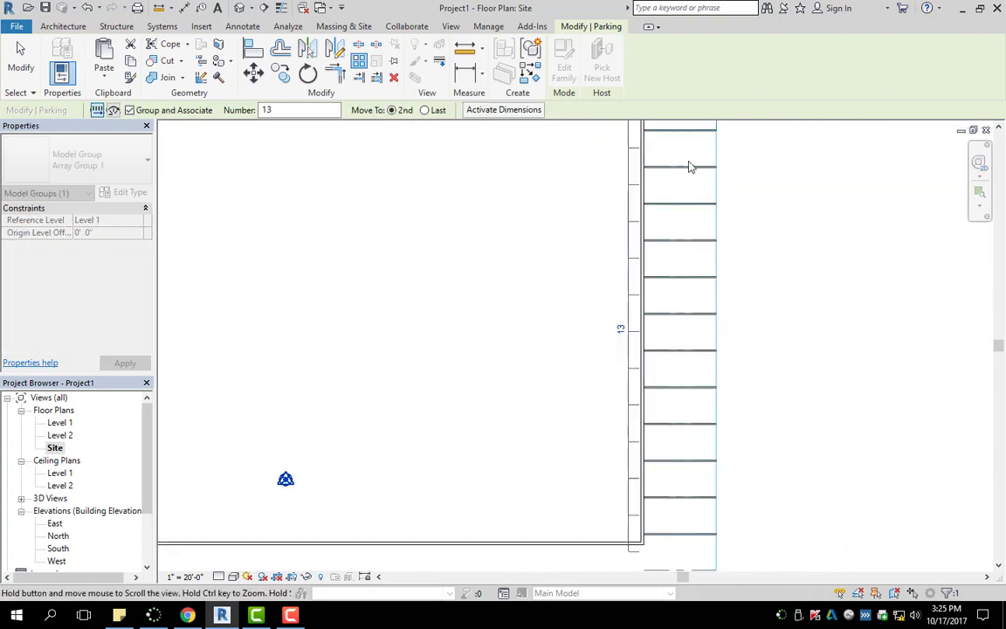
key("Return")
scroll(716, 336, "down", 4)
key("Escape")
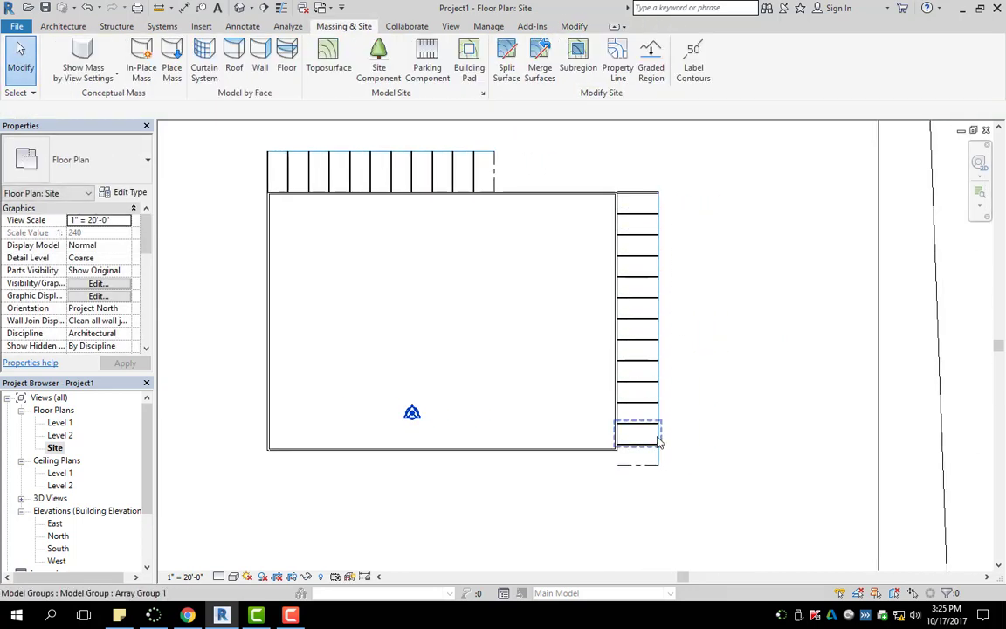
Delete the southernmost parking space of the east row, which extends past the building's south wall.
scroll(649, 428, "up", 4)
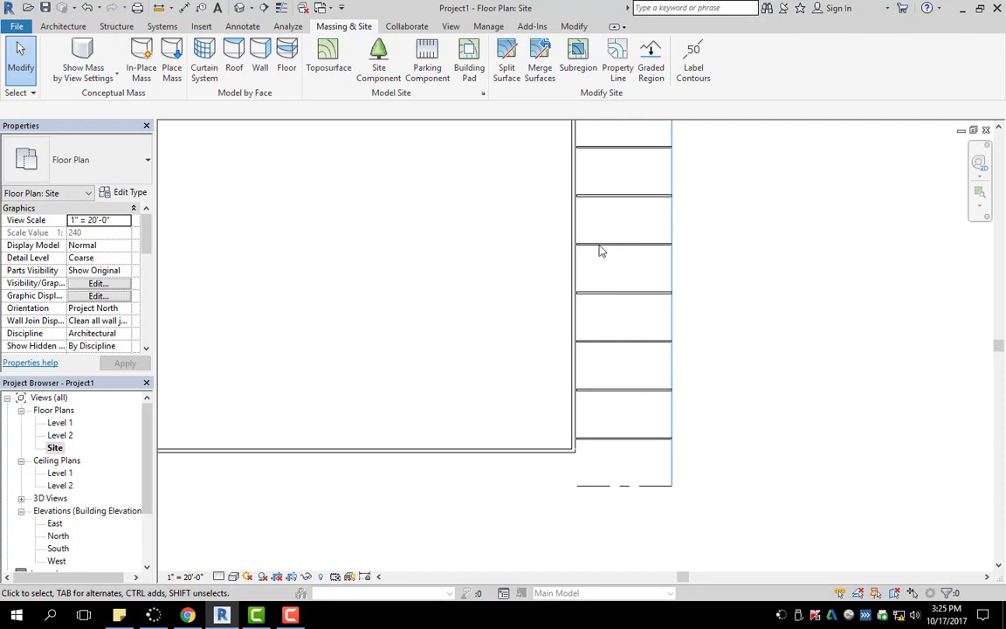
scroll(643, 312, "up", 2)
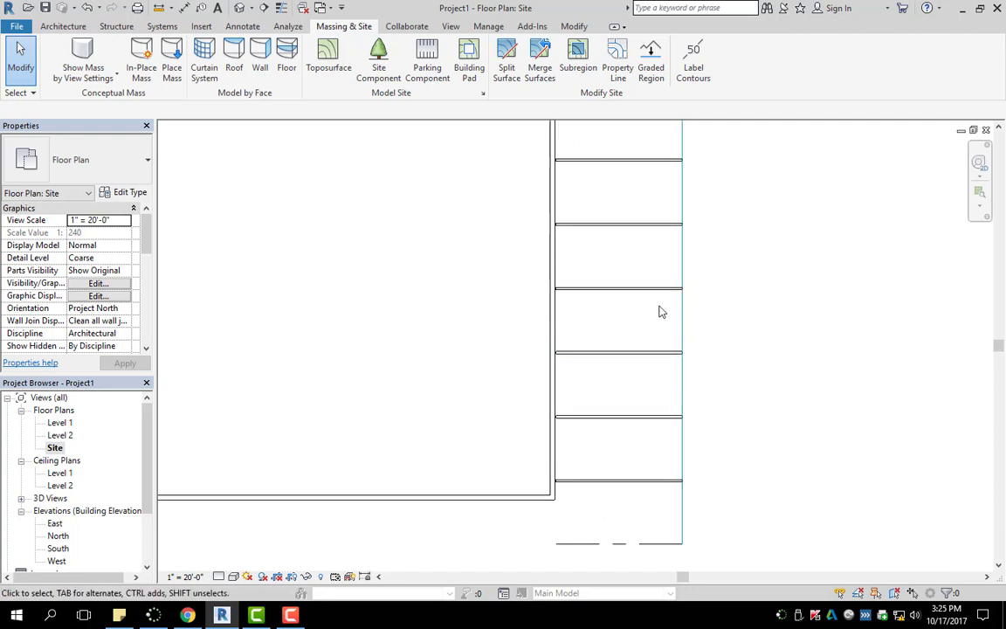
scroll(666, 268, "down", 1)
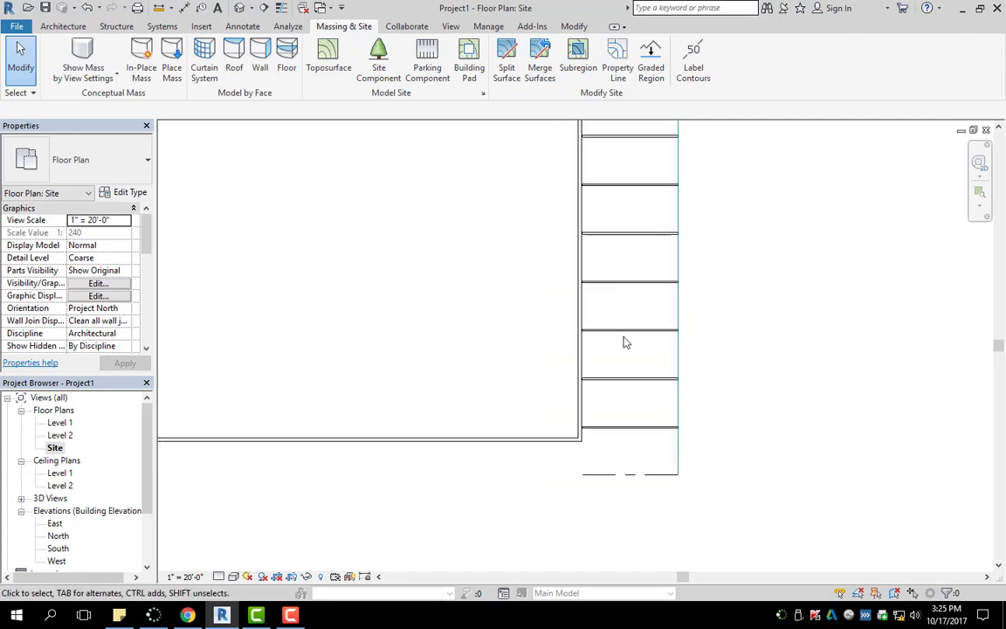
left_click(678, 462)
key("Delete")
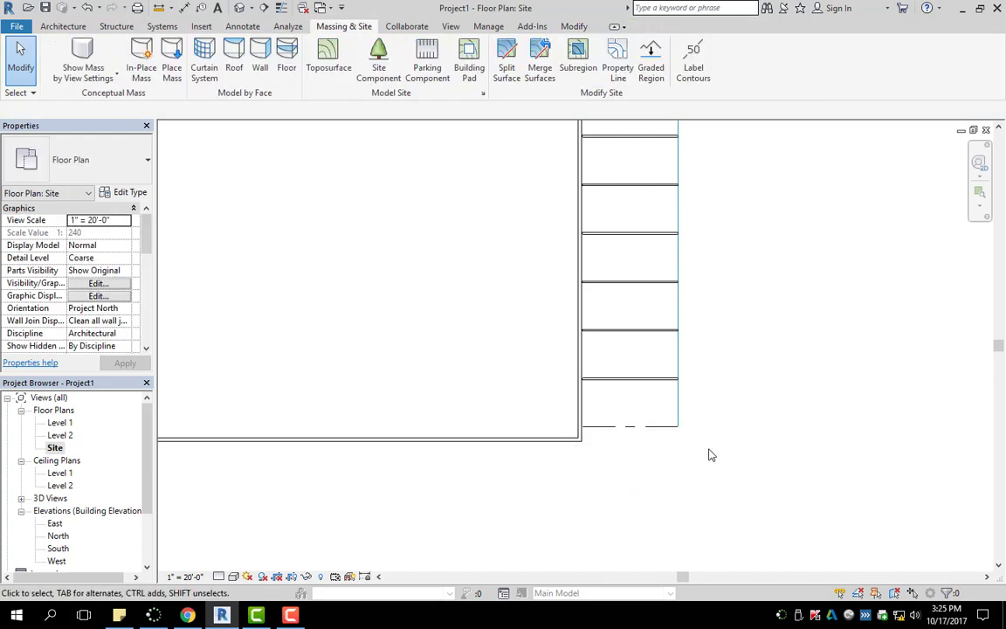
scroll(709, 454, "down", 3)
scroll(647, 466, "up", 3)
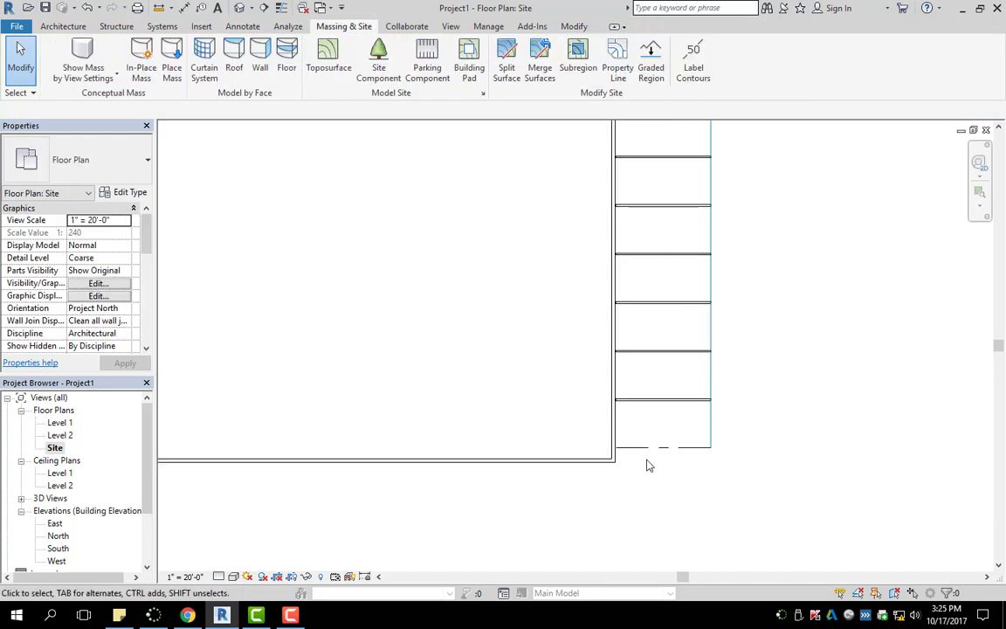
scroll(669, 428, "down", 3)
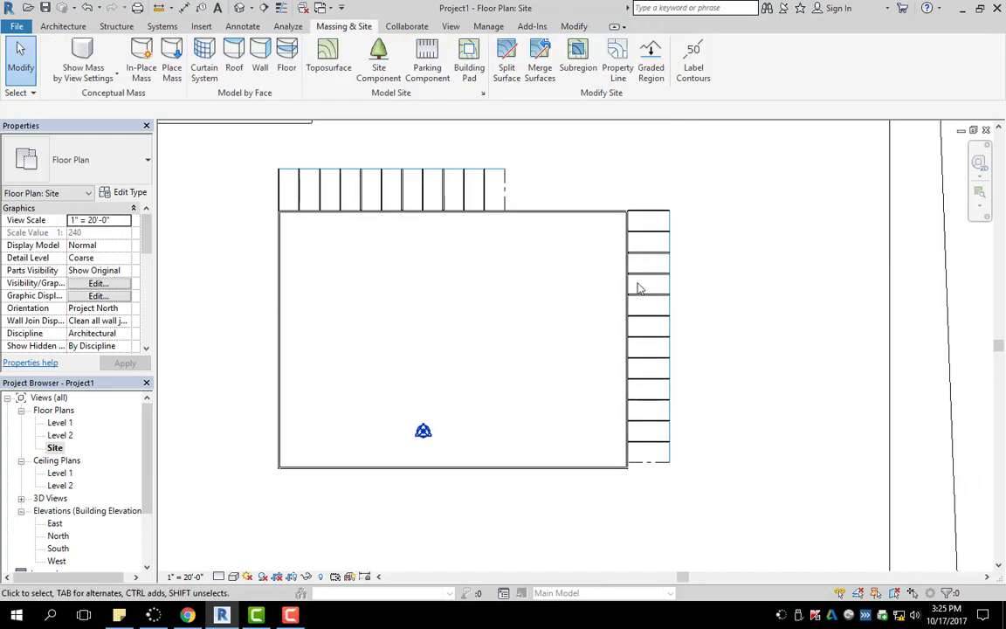
scroll(658, 262, "down", 3)
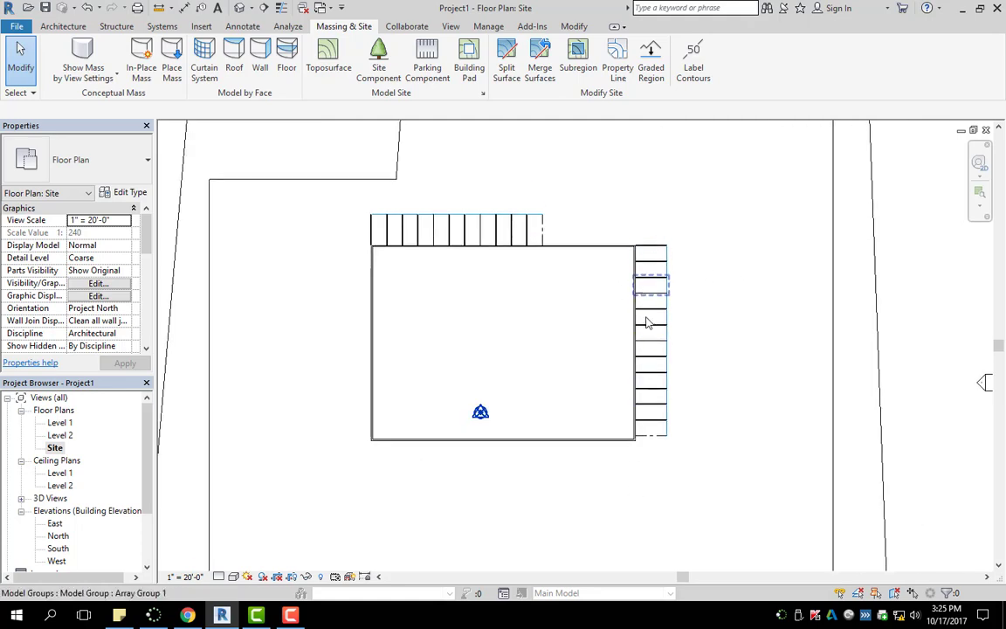
scroll(646, 324, "down", 1)
middle_click_drag(701, 321, 727, 262)
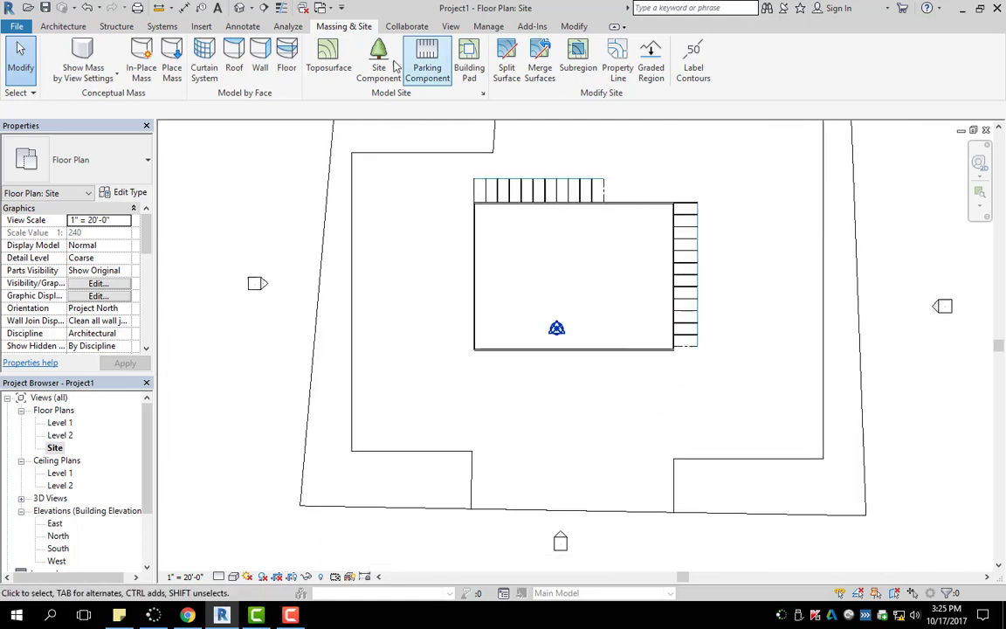
Try to load the Parking Island 2 family from the library's Site > Parking folder as a parking component.
left_click(437, 79)
left_click(565, 70)
scroll(469, 314, "down", 4)
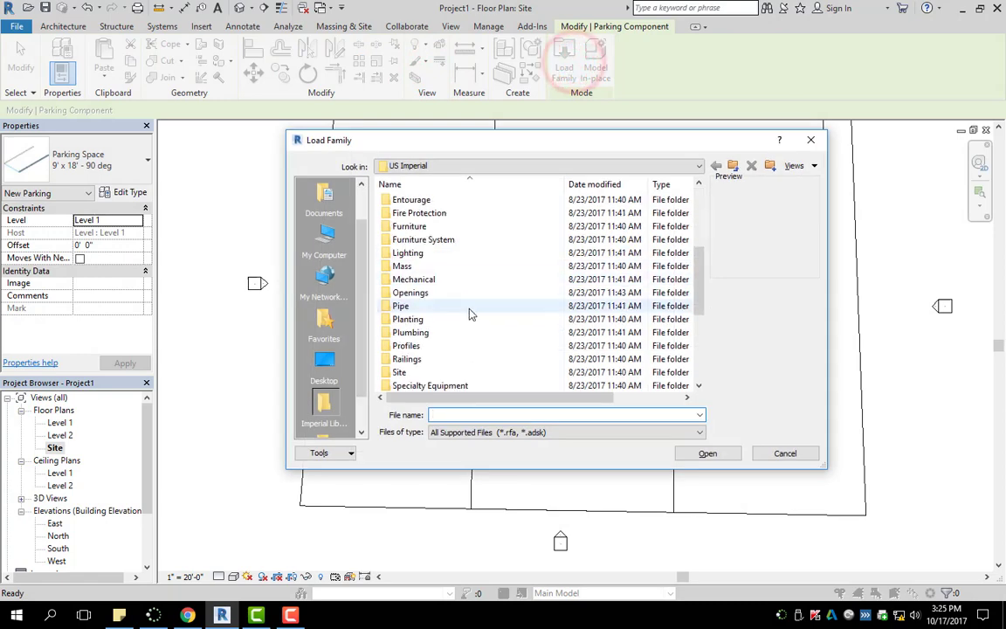
left_click(385, 372)
double_click(423, 372)
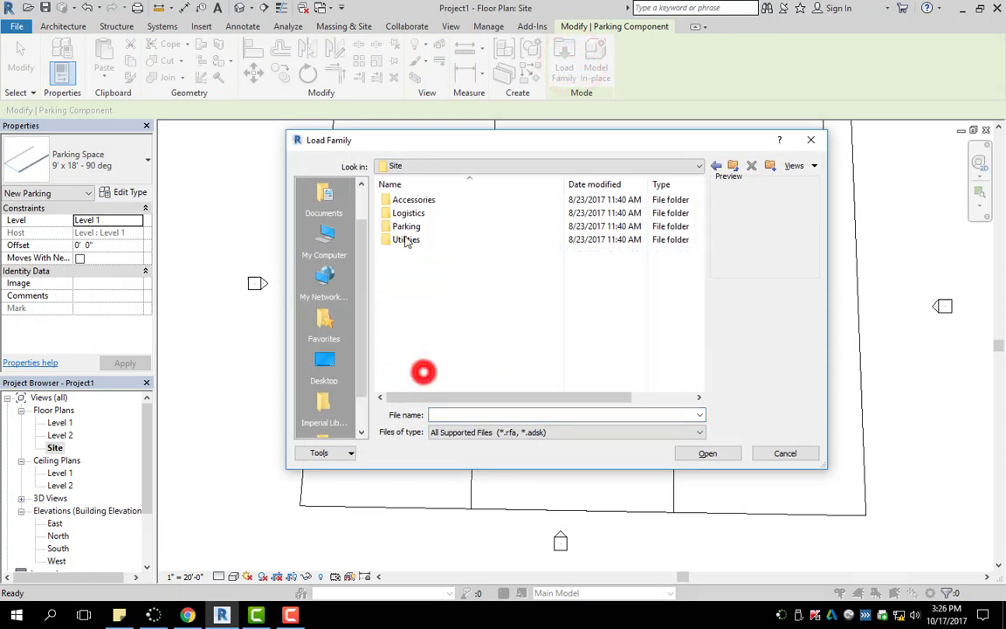
double_click(413, 225)
left_click(454, 280)
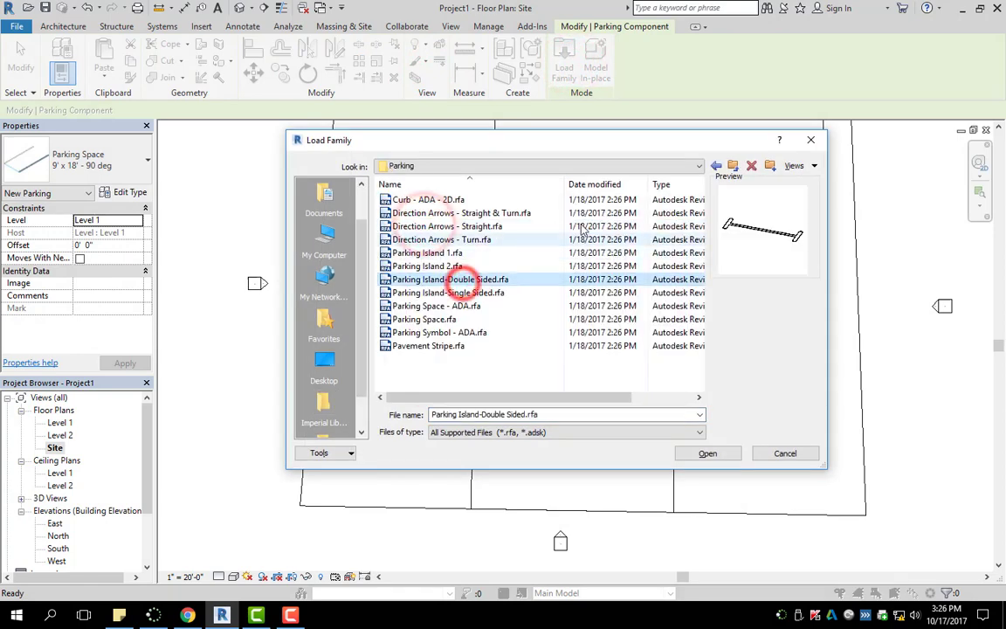
left_click(410, 252)
left_click(708, 453)
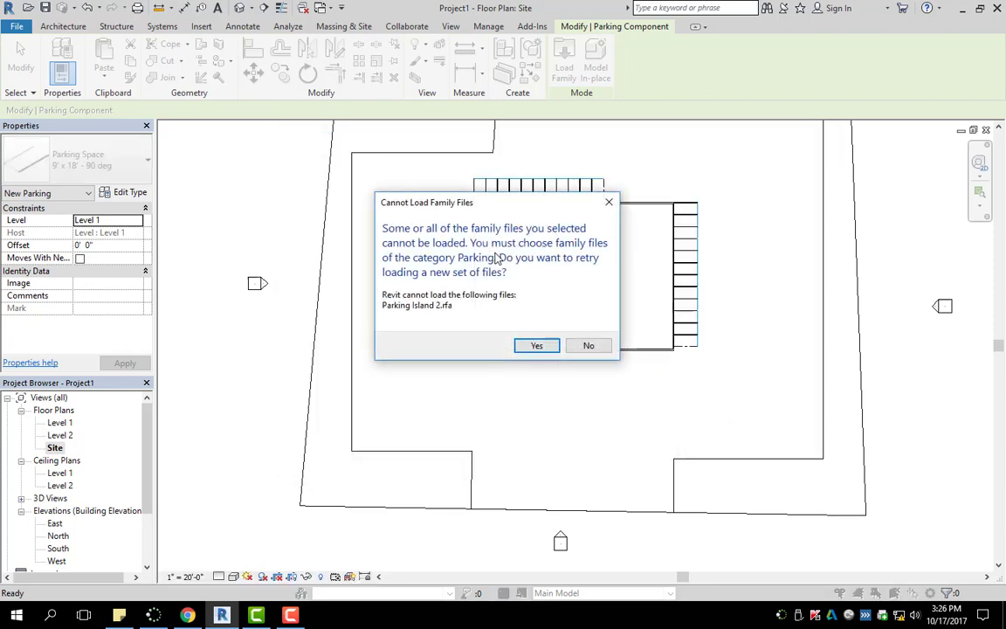
left_click(600, 345)
Load the Parking Island 2 family from the library's Site > Parking folder through the Place Component command.
left_click(63, 26)
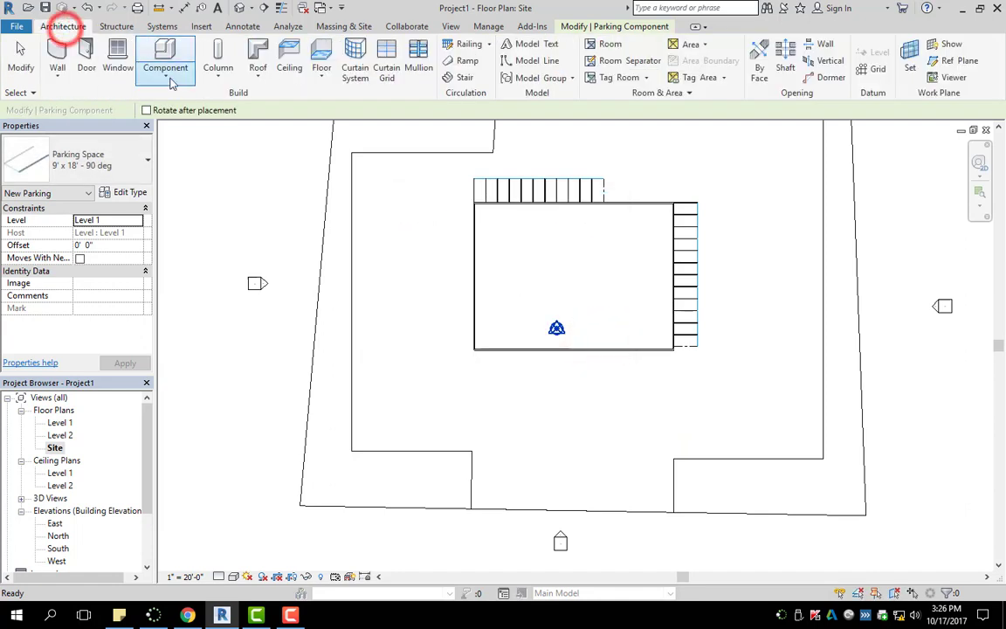
left_click(168, 77)
left_click(205, 97)
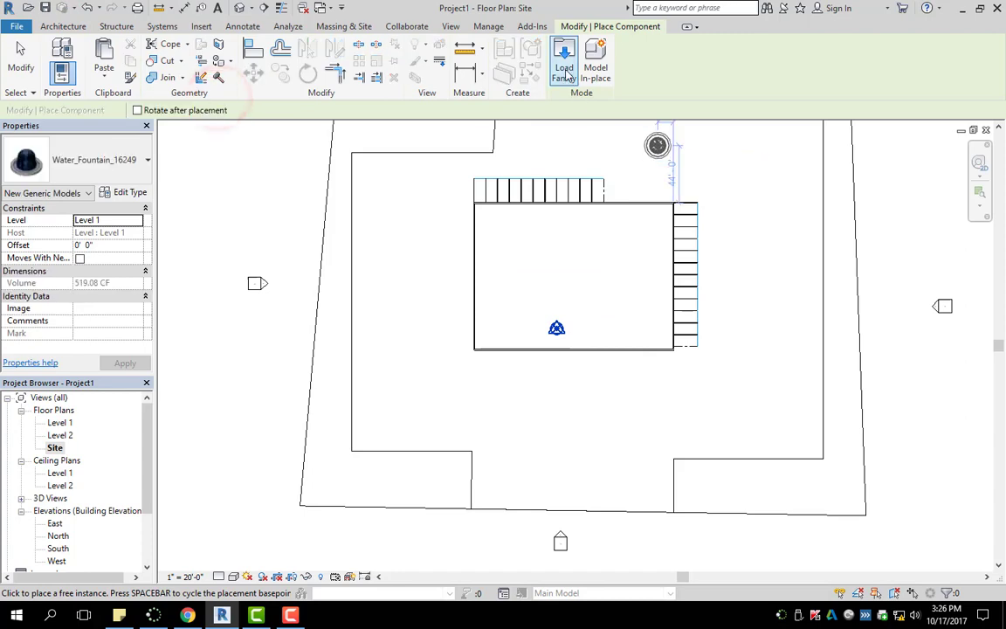
left_click(565, 72)
left_click_drag(699, 202, 469, 299)
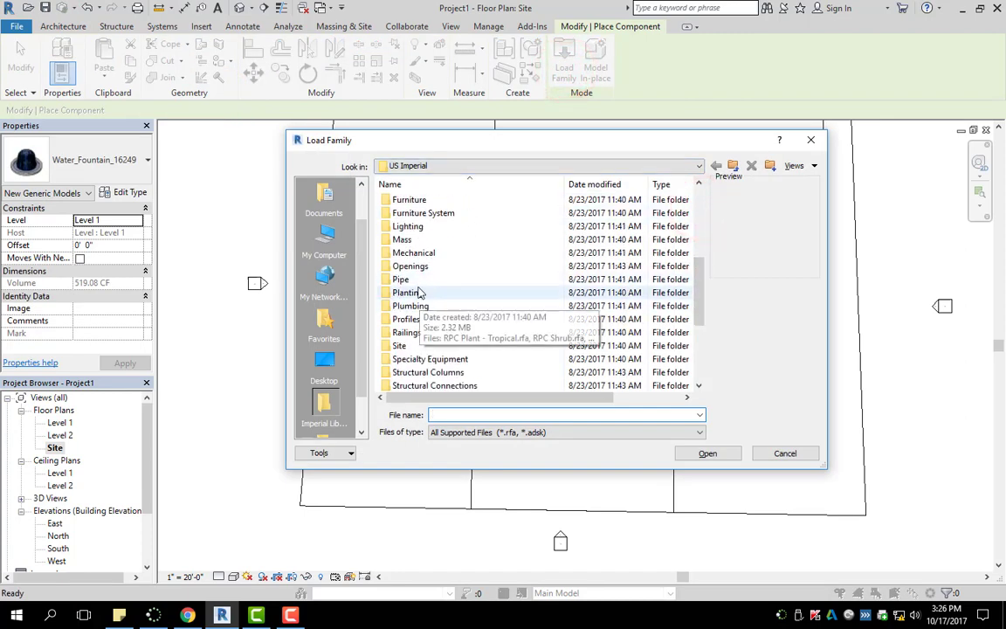
double_click(417, 346)
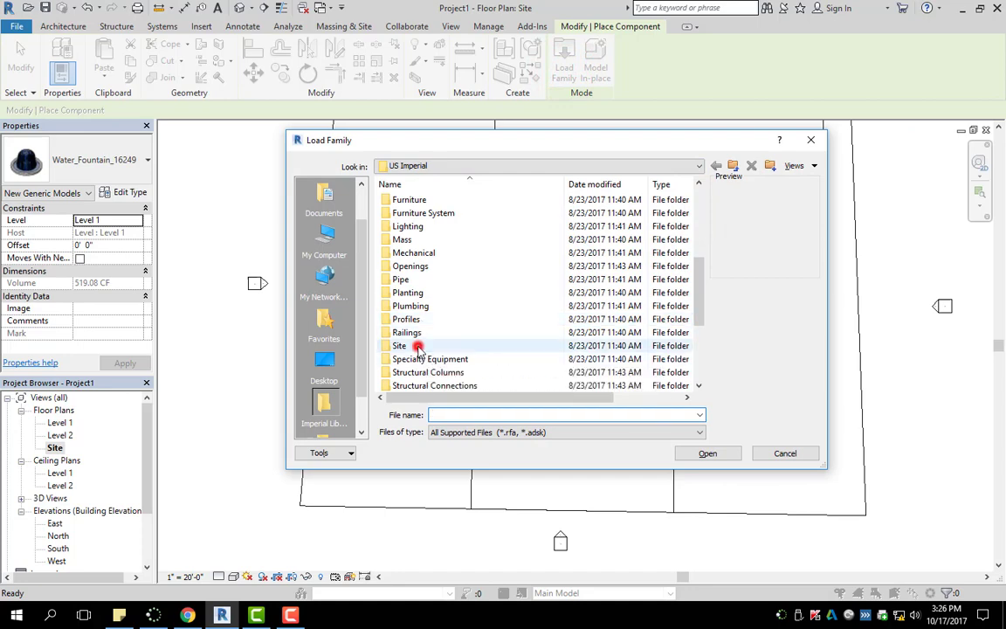
double_click(406, 226)
left_click(433, 288)
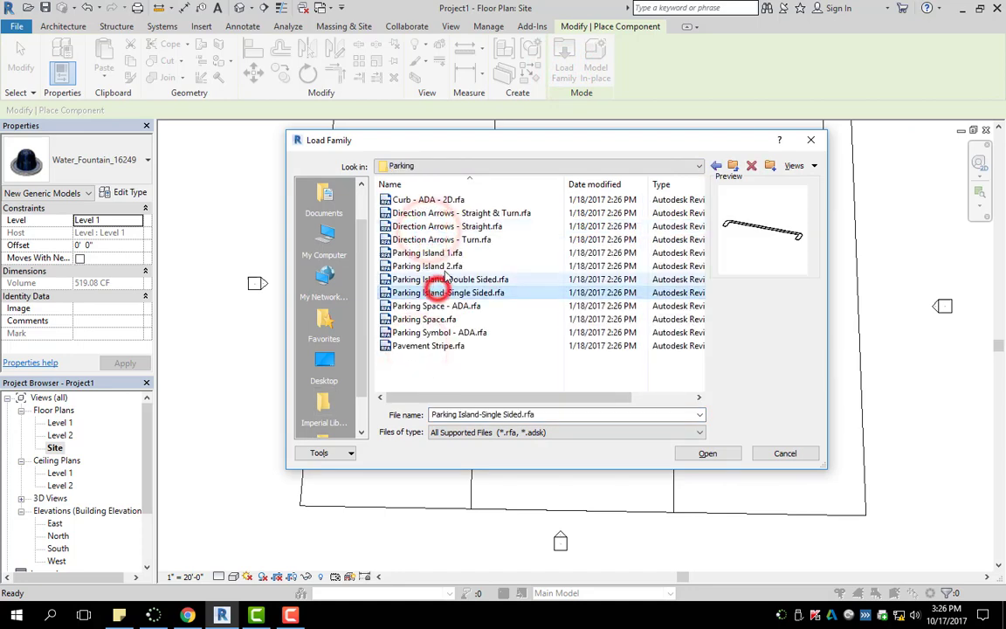
left_click(441, 267)
left_click(704, 453)
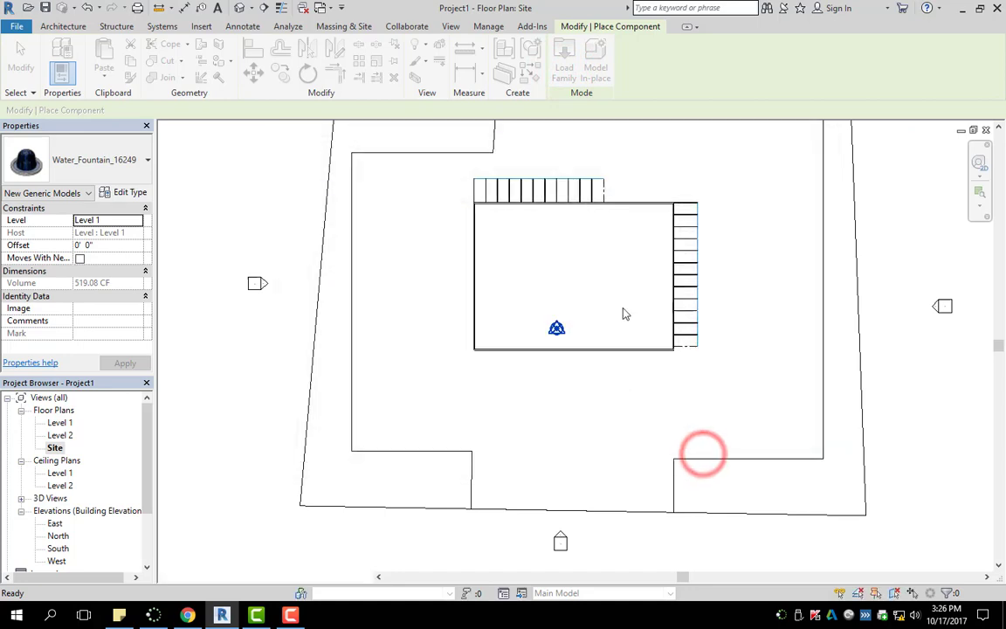
Place a Parking Island 2, 9' x 18' - 60 deg., at the building's southeast corner, just south of the east parking row.
scroll(725, 232, "up", 2)
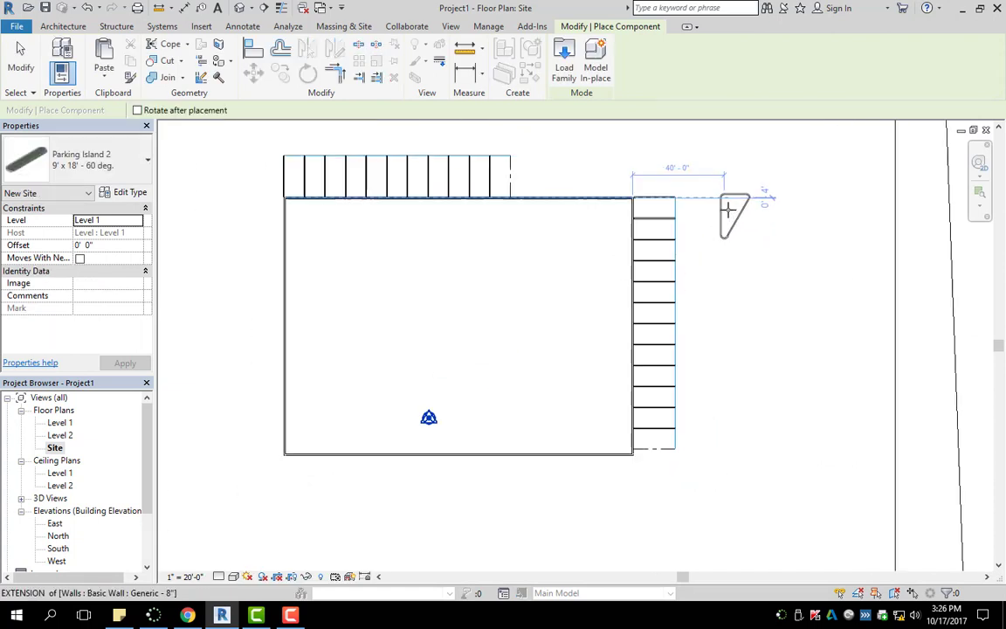
scroll(723, 227, "down", 2)
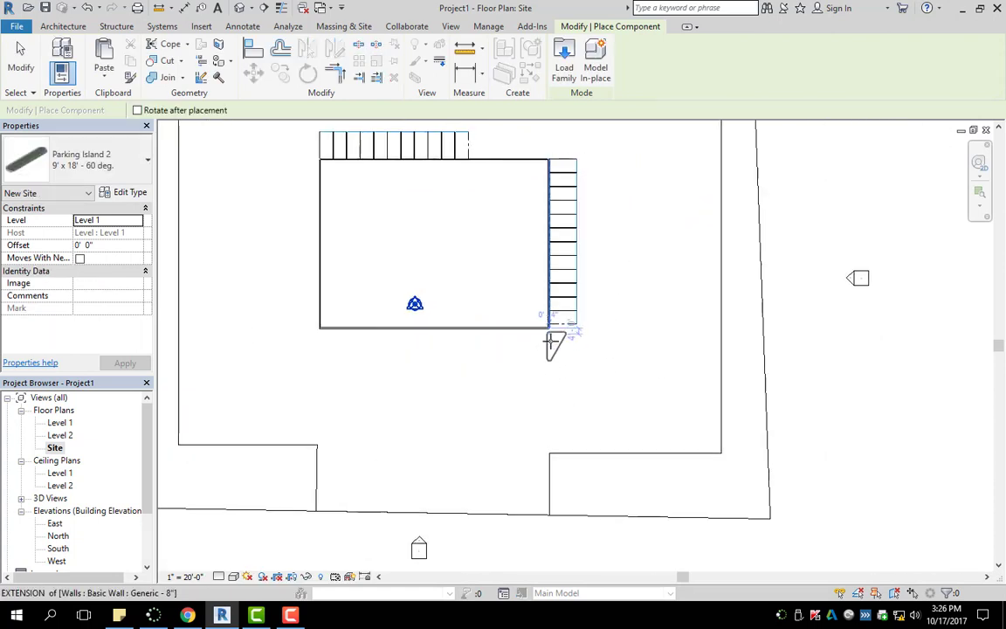
scroll(555, 332, "up", 2)
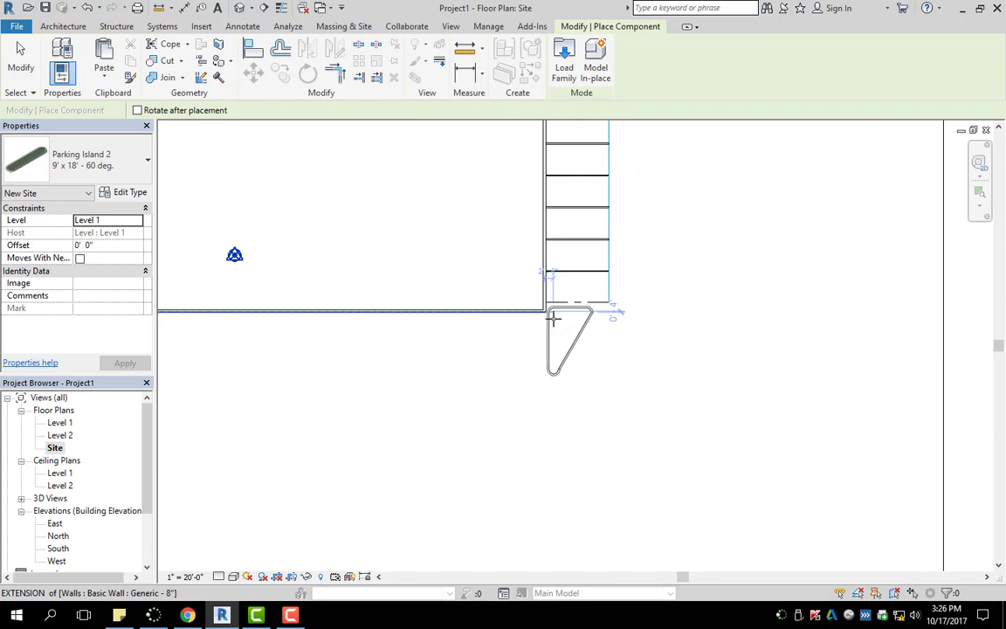
left_click(552, 318)
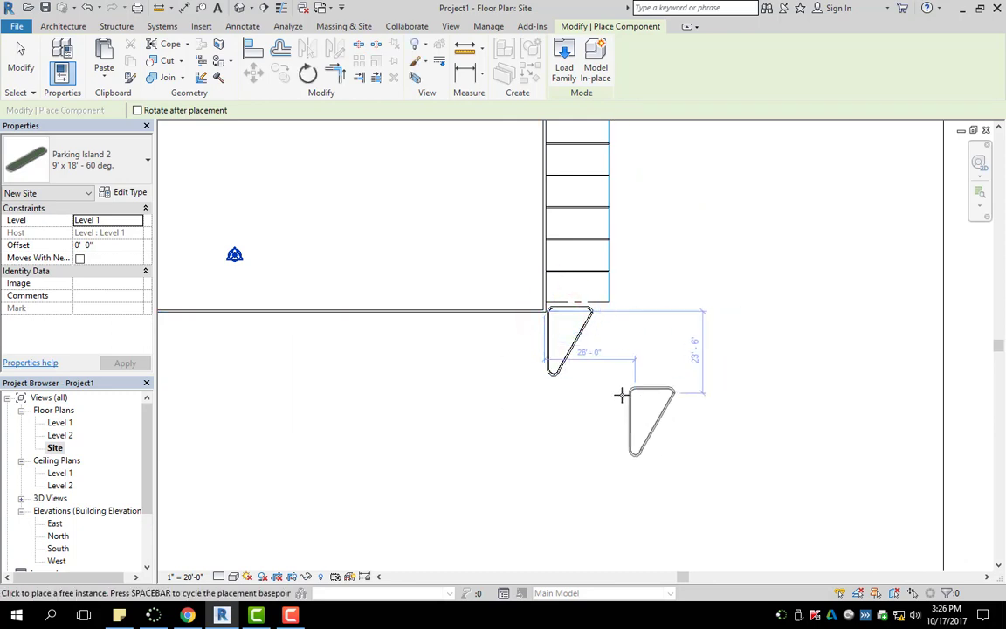
End the island placement and examine the parking space lines and the new parking island up close in the 3D view.
key("Escape")
key("Escape")
left_click(243, 8)
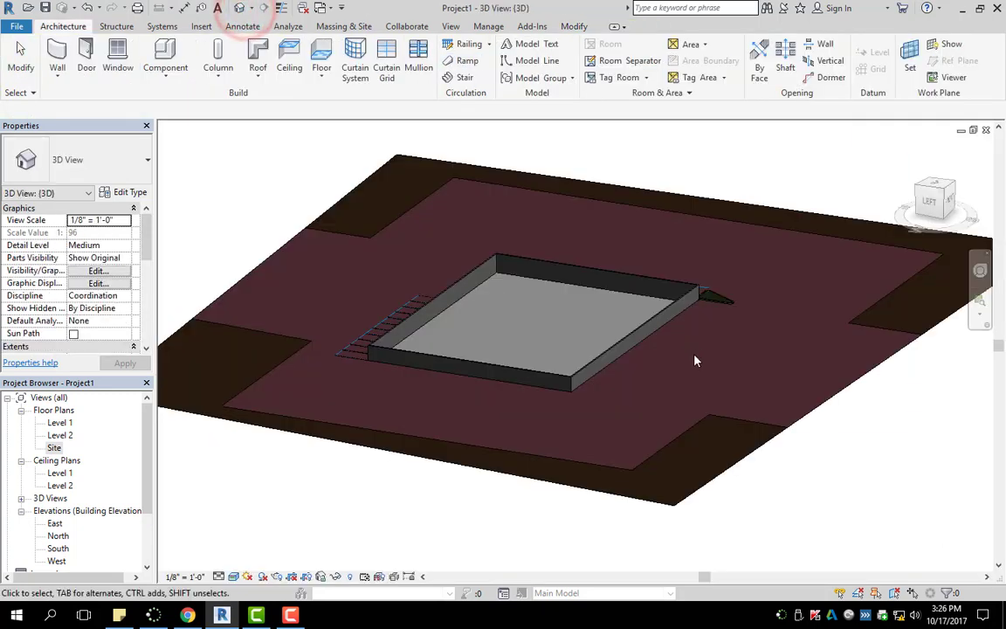
scroll(366, 354, "up", 2)
scroll(363, 364, "up", 5)
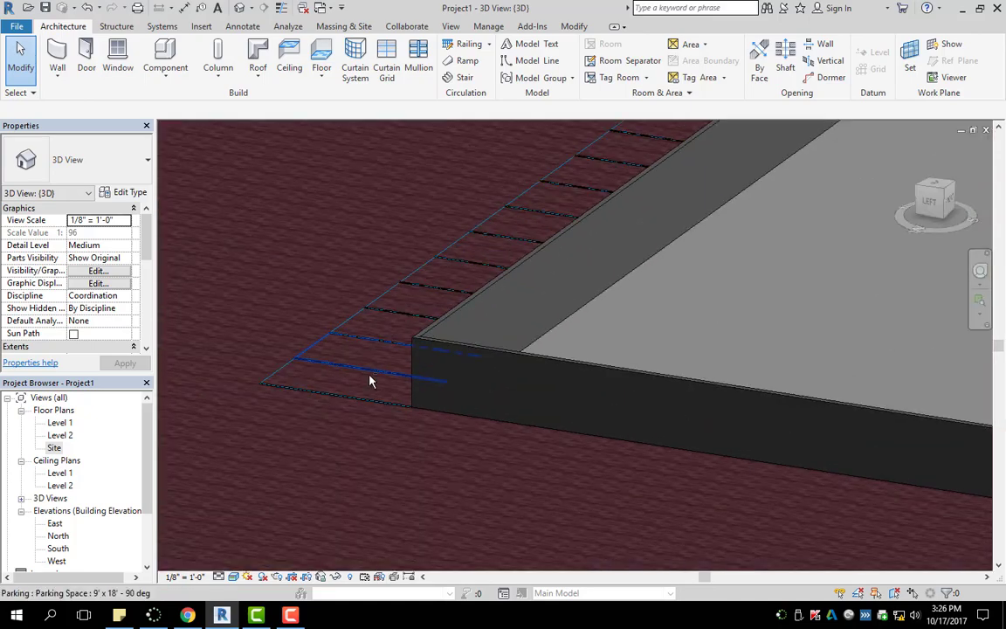
scroll(473, 425, "up", 2)
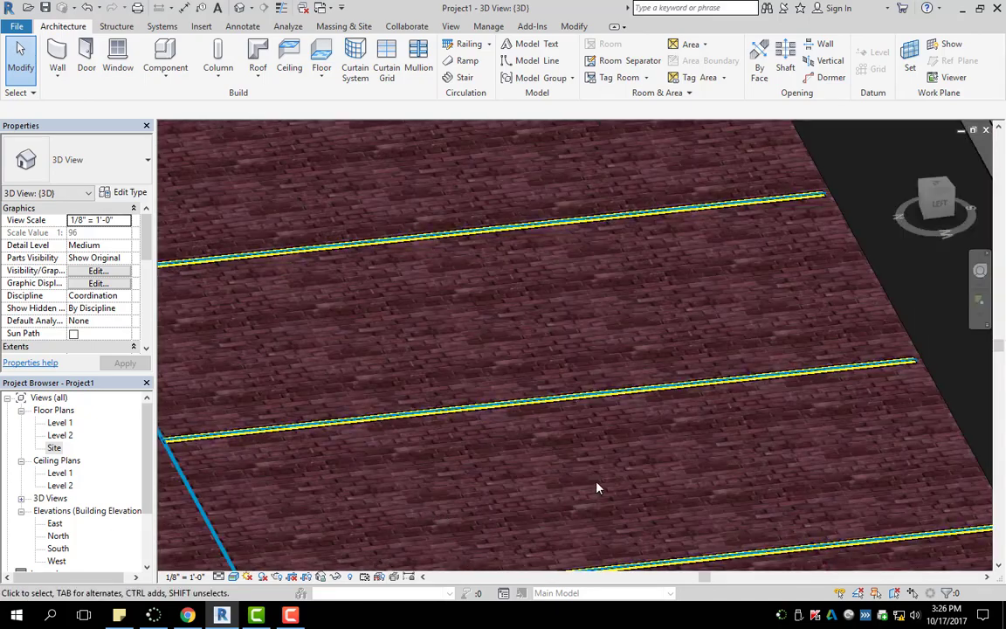
scroll(544, 405, "down", 4)
middle_click_drag(505, 348, 618, 577)
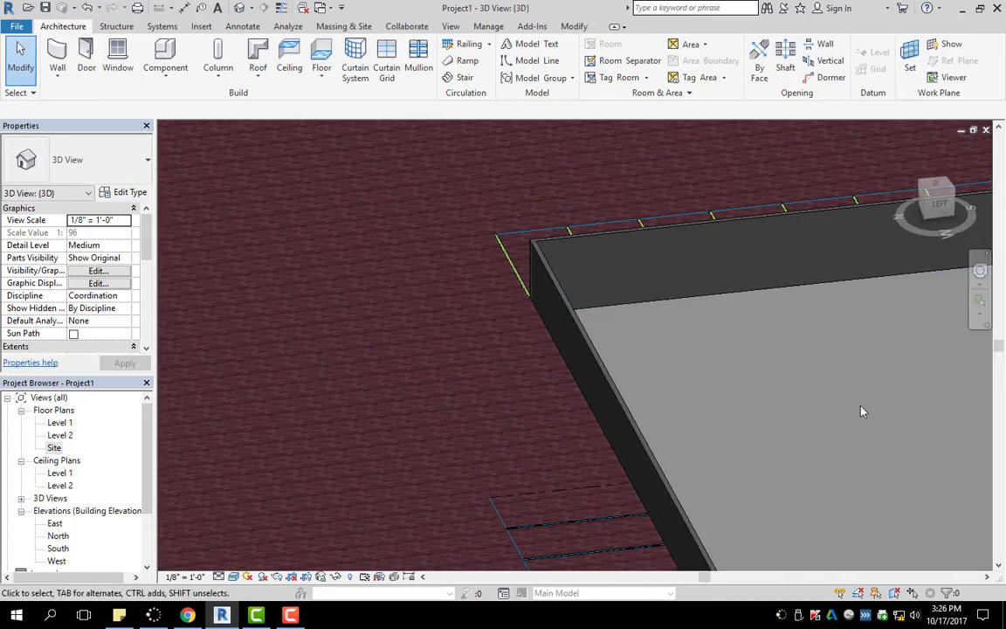
middle_click_drag(862, 411, 806, 389, "shift")
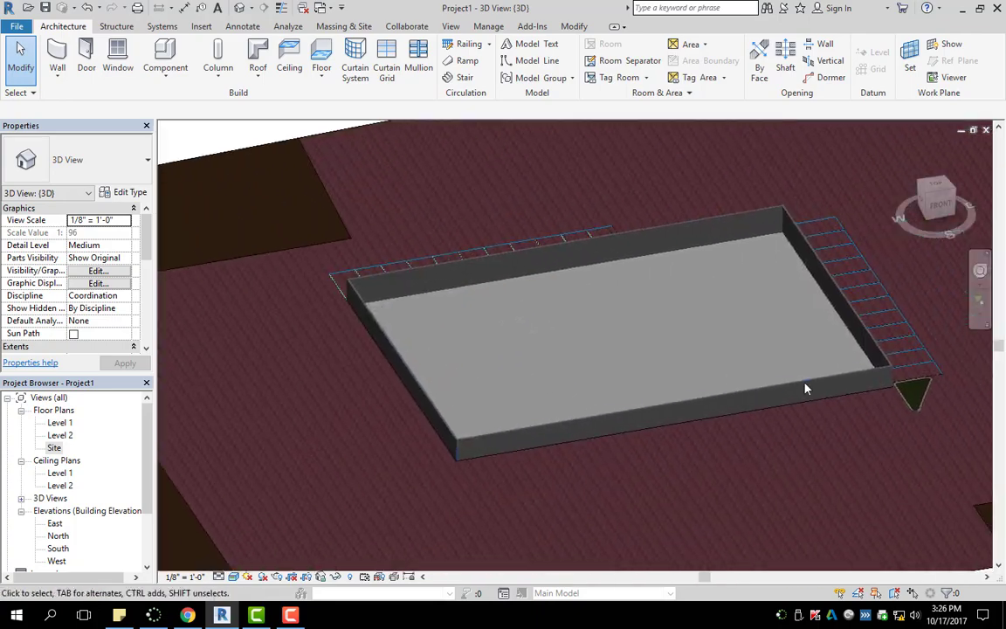
scroll(751, 397, "up", 8)
middle_click_drag(845, 464, 606, 284, "shift")
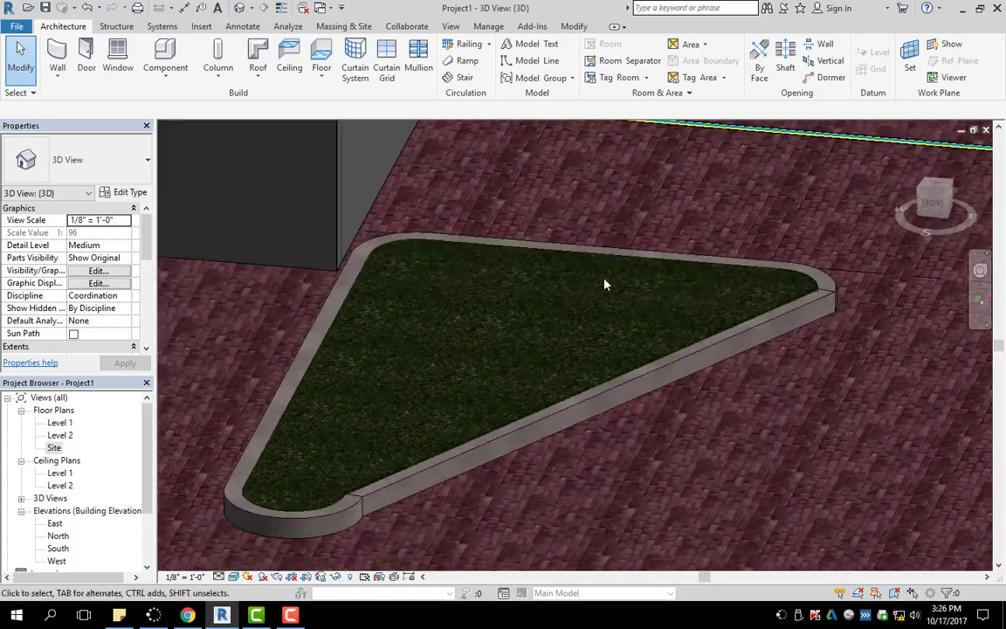
Inspect the type properties of the Parking Island 2 at the building's southeast corner, leaving its dimensions as they are.
left_click(418, 476)
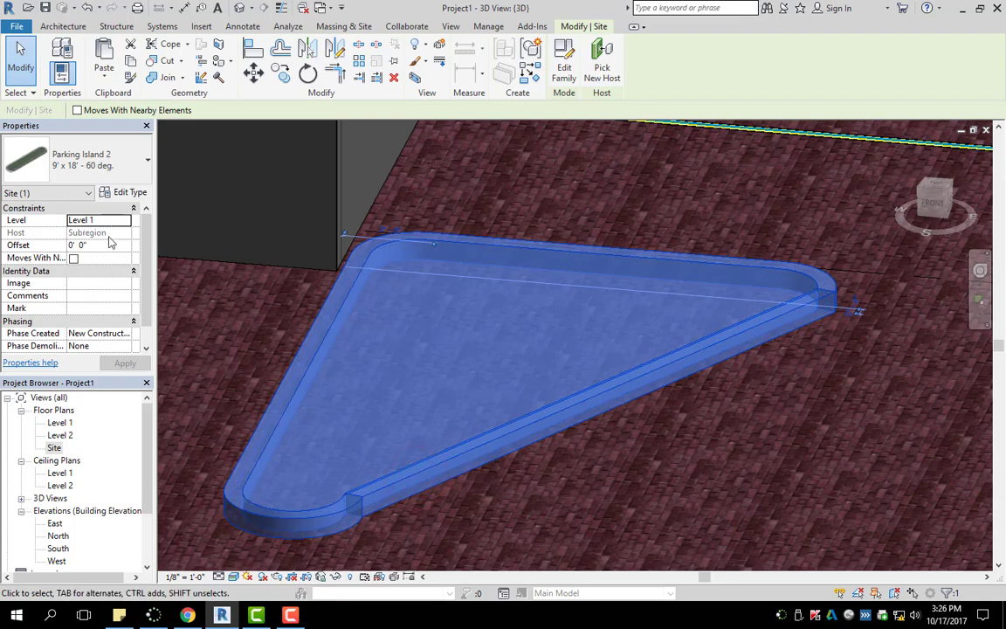
left_click(130, 193)
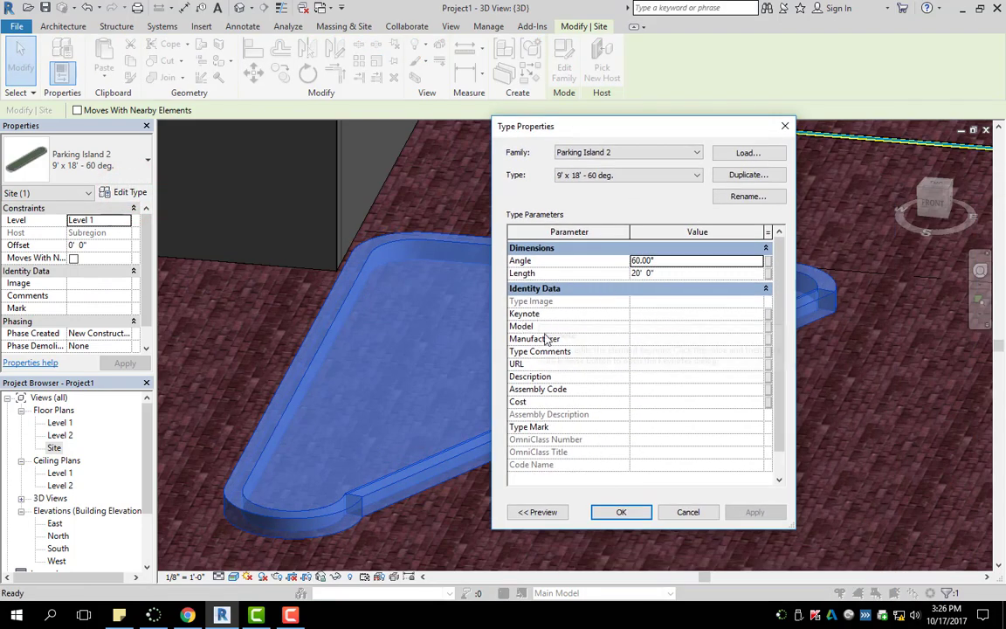
left_click(769, 262)
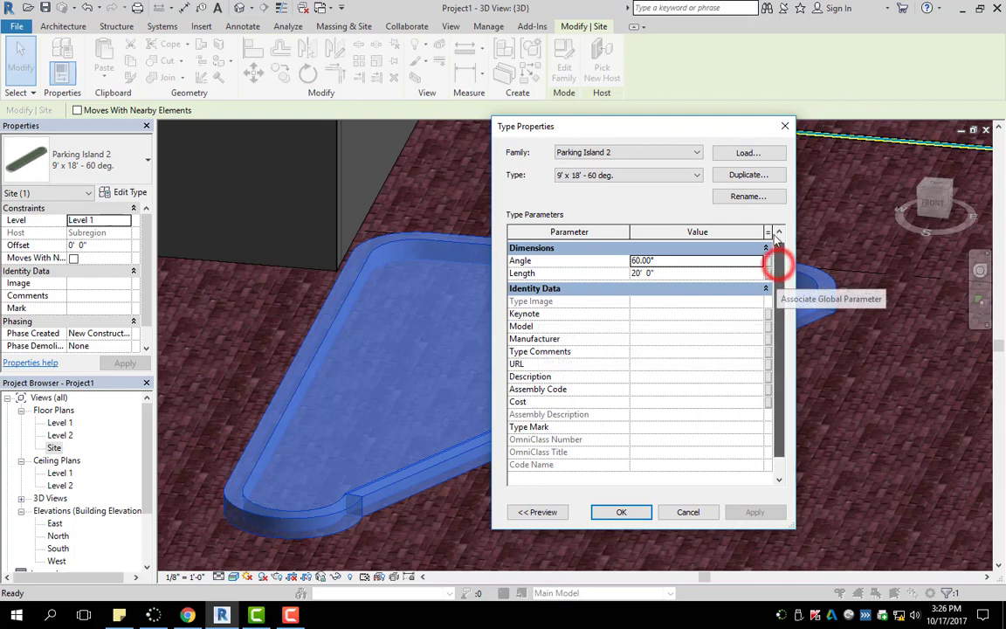
left_click(689, 512)
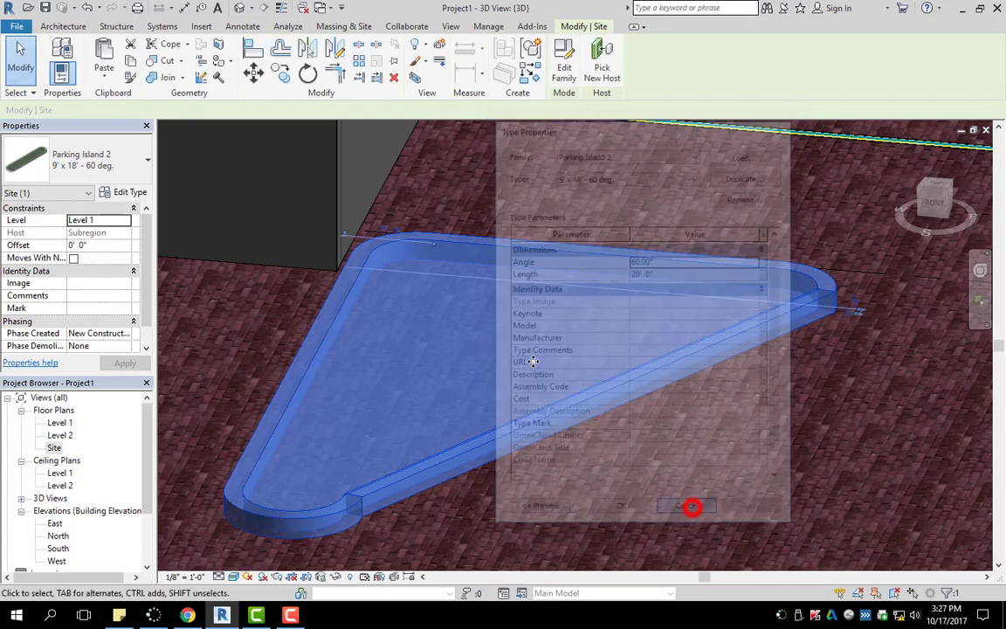
left_click(230, 350)
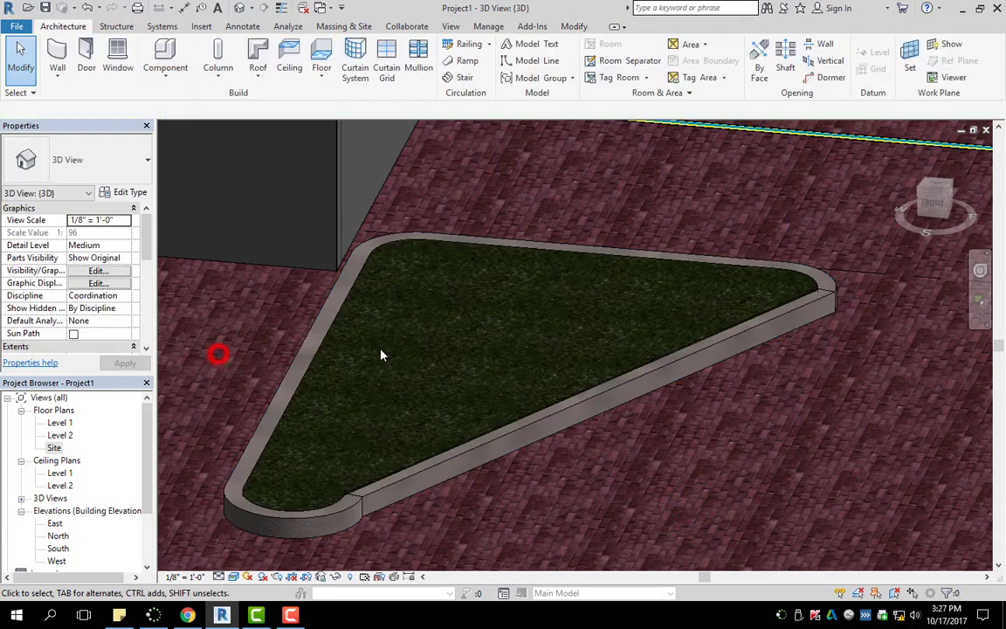
left_click(332, 323)
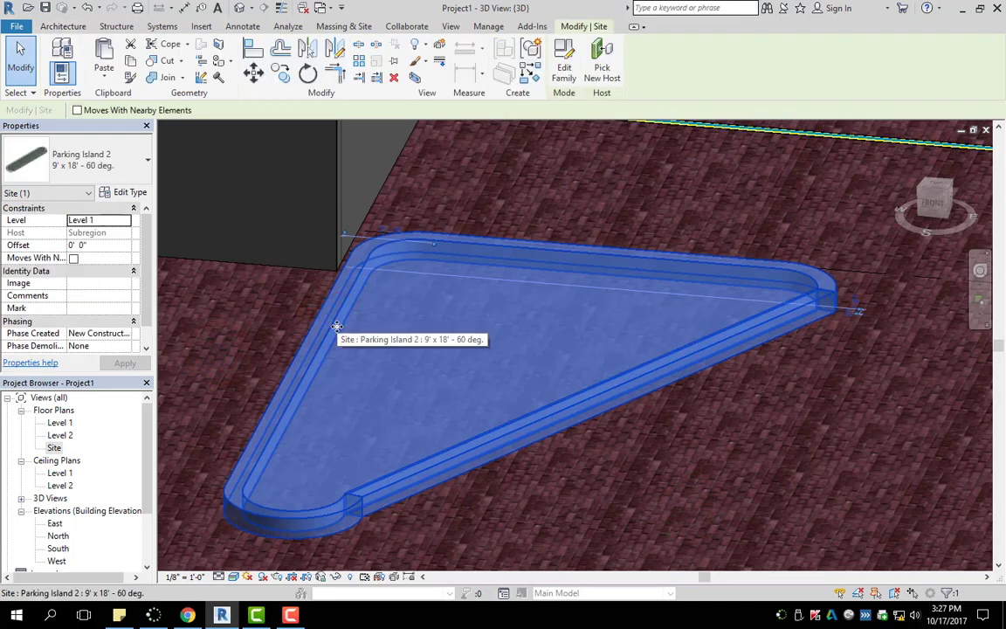
left_click(512, 472)
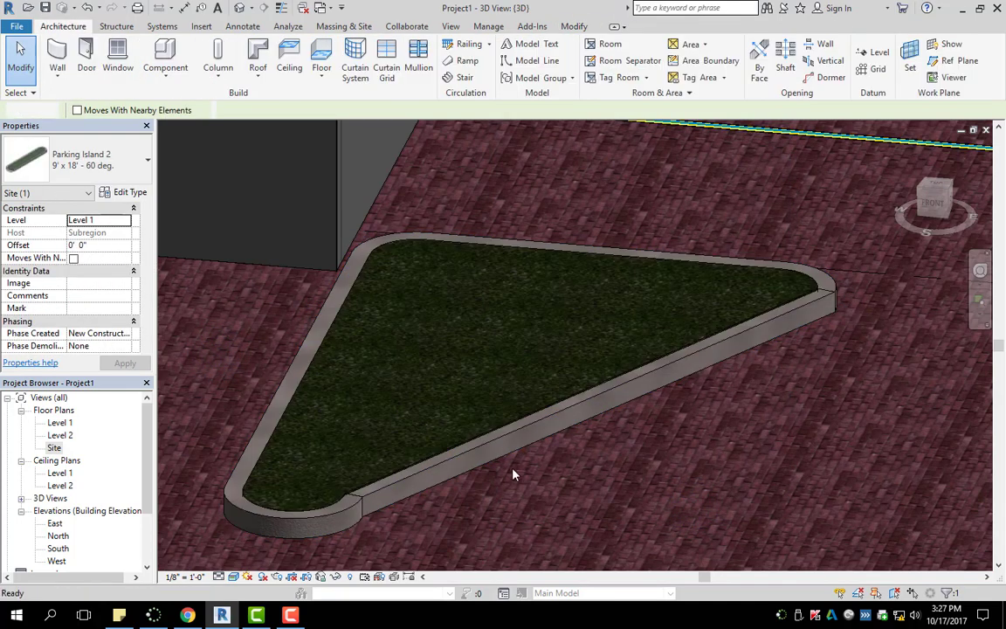
Review the whole site in 3D, examining the brick subregion, building pad, both parking rows and the parking island.
scroll(458, 373, "down", 2)
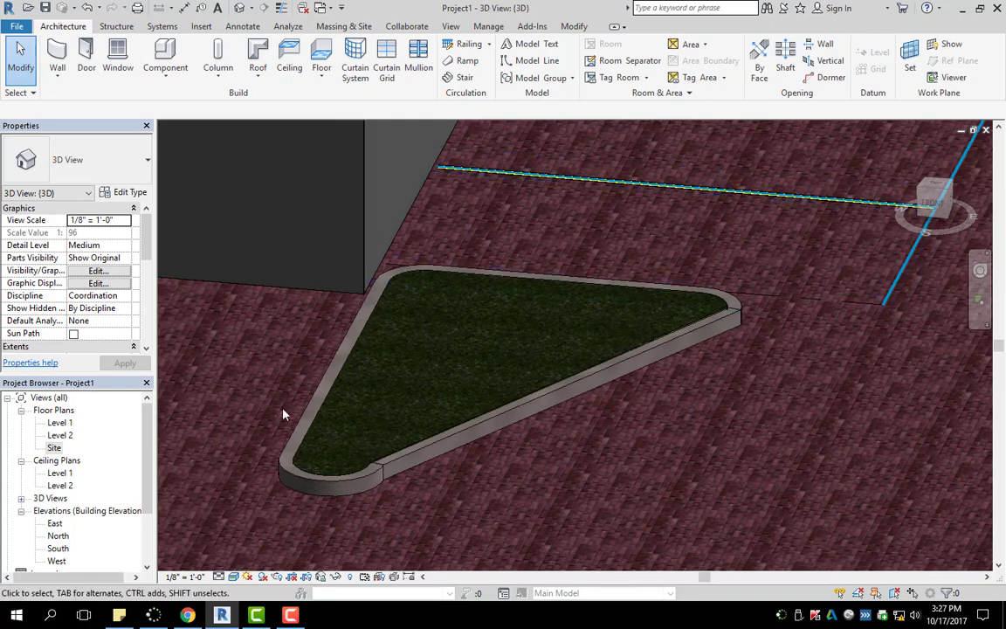
scroll(465, 390, "down", 3)
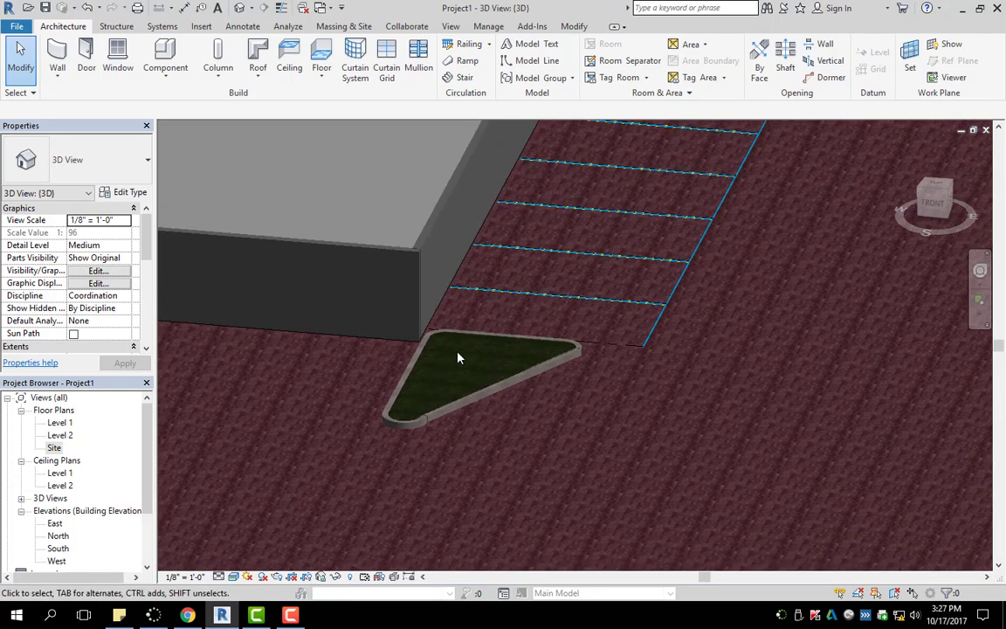
scroll(457, 358, "down", 5)
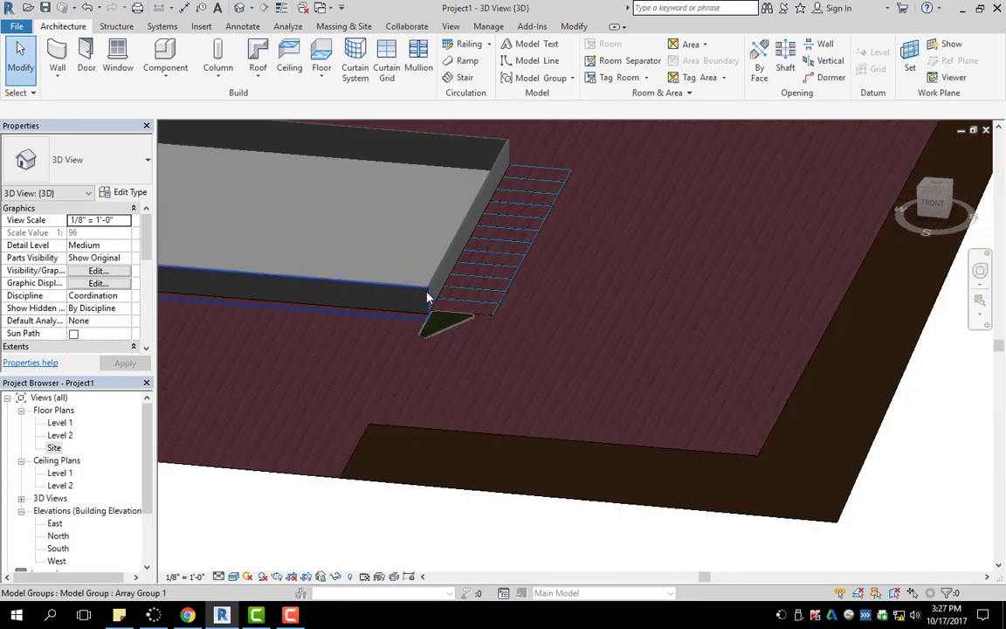
scroll(428, 298, "down", 3)
middle_click_drag(516, 343, 534, 330, "shift")
scroll(393, 280, "up", 3)
scroll(601, 377, "down", 4)
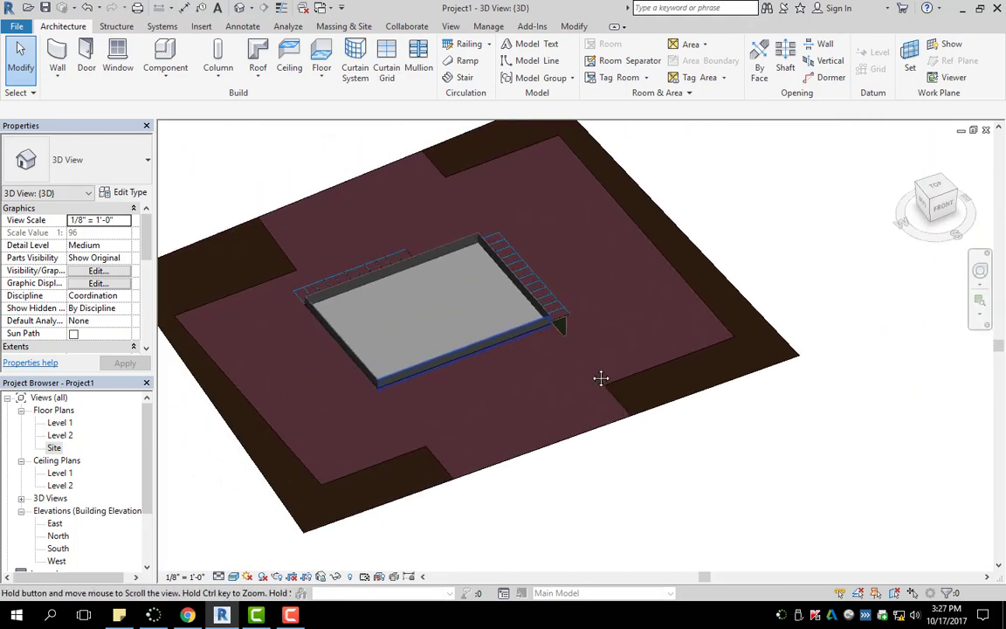
scroll(560, 256, "up", 5)
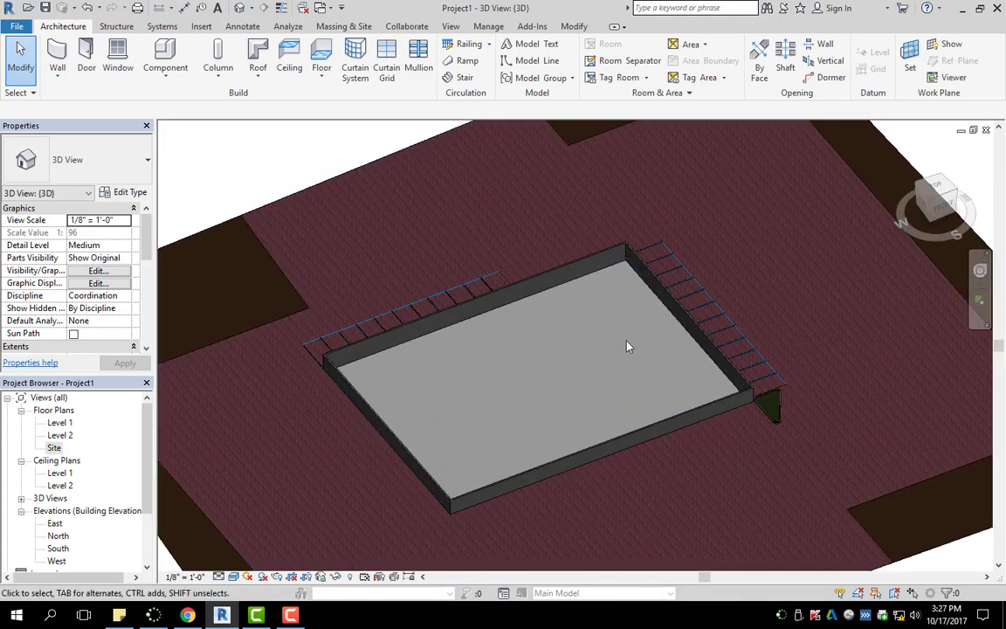
scroll(716, 324, "down", 4)
scroll(653, 259, "up", 3)
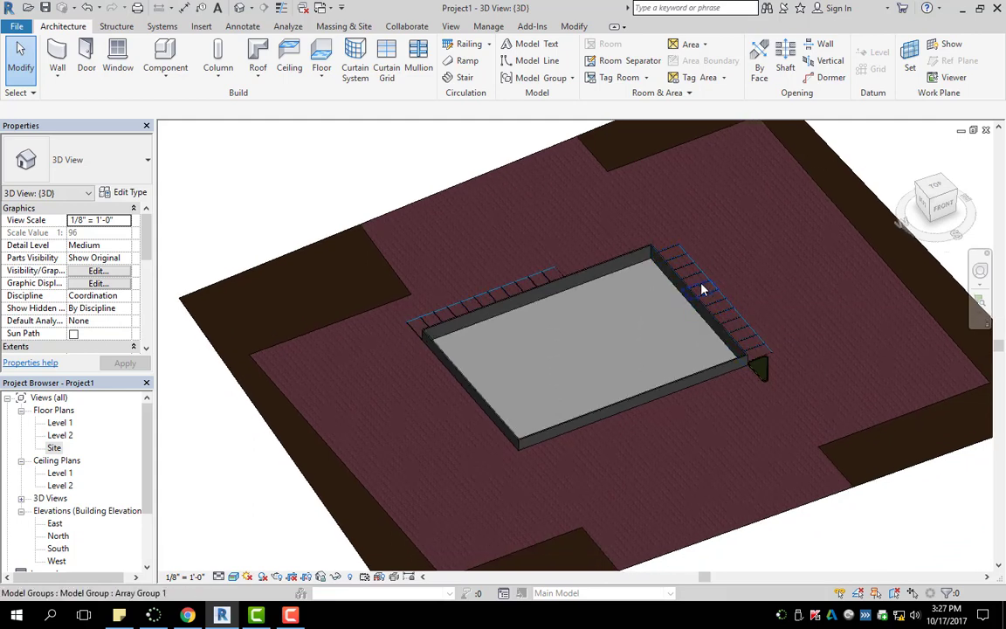
scroll(701, 286, "down", 1)
middle_click_drag(701, 285, 692, 274)
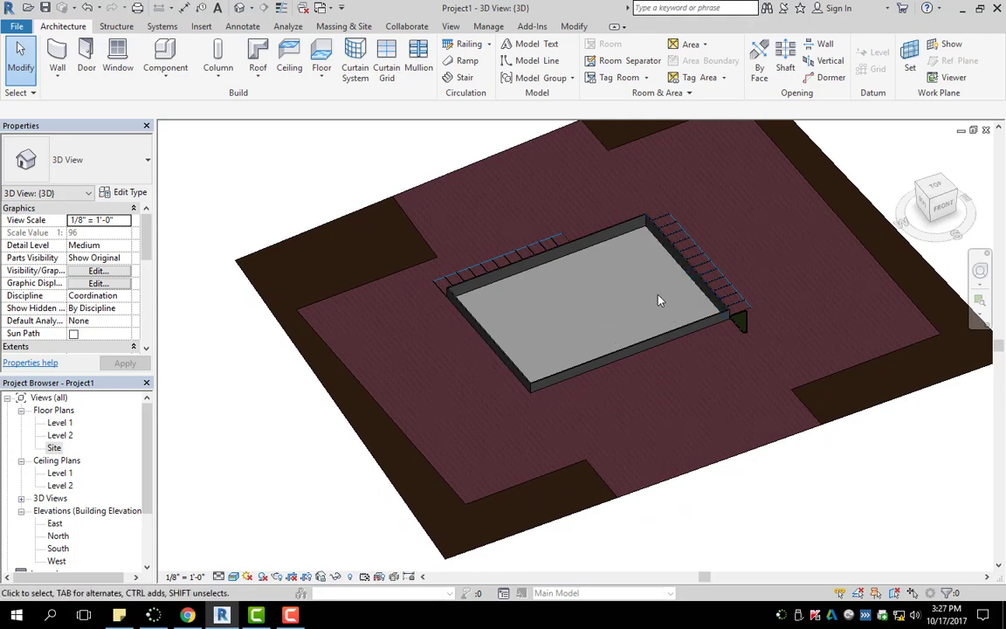
middle_click_drag(635, 300, 631, 303)
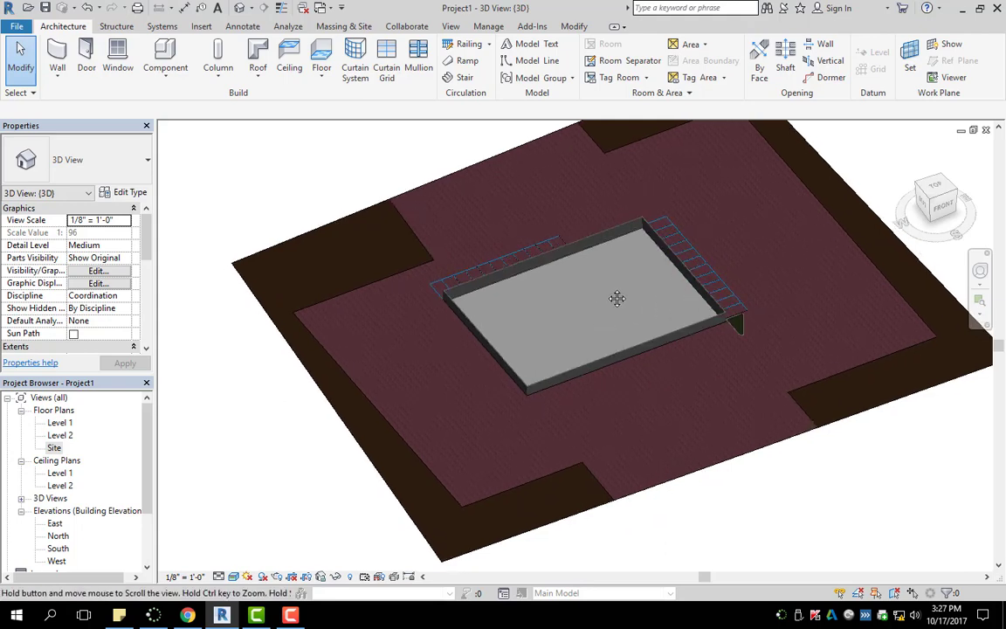
left_click(339, 26)
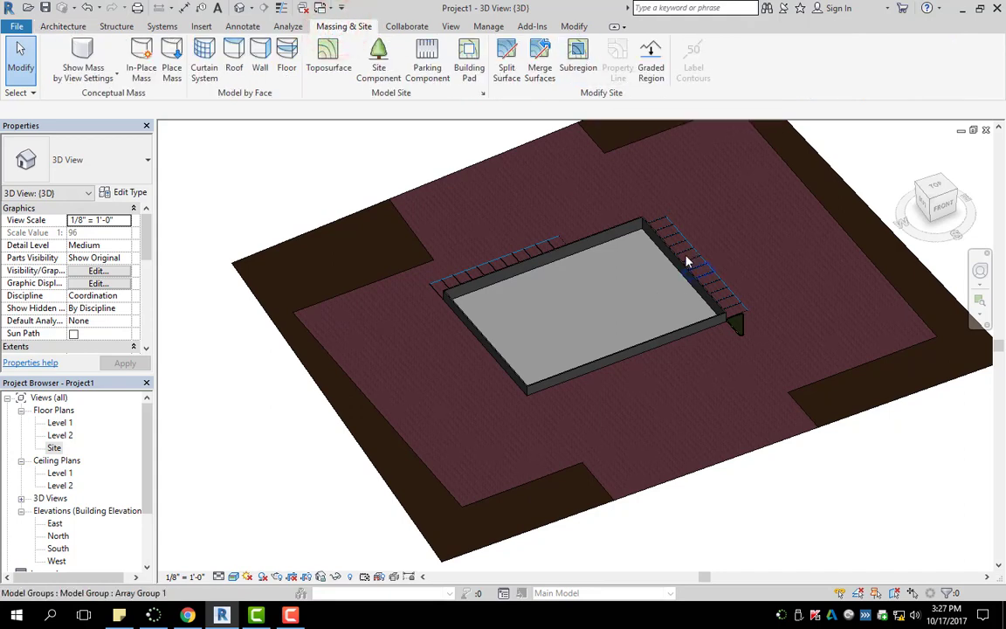
scroll(694, 266, "up", 3)
scroll(706, 286, "down", 2)
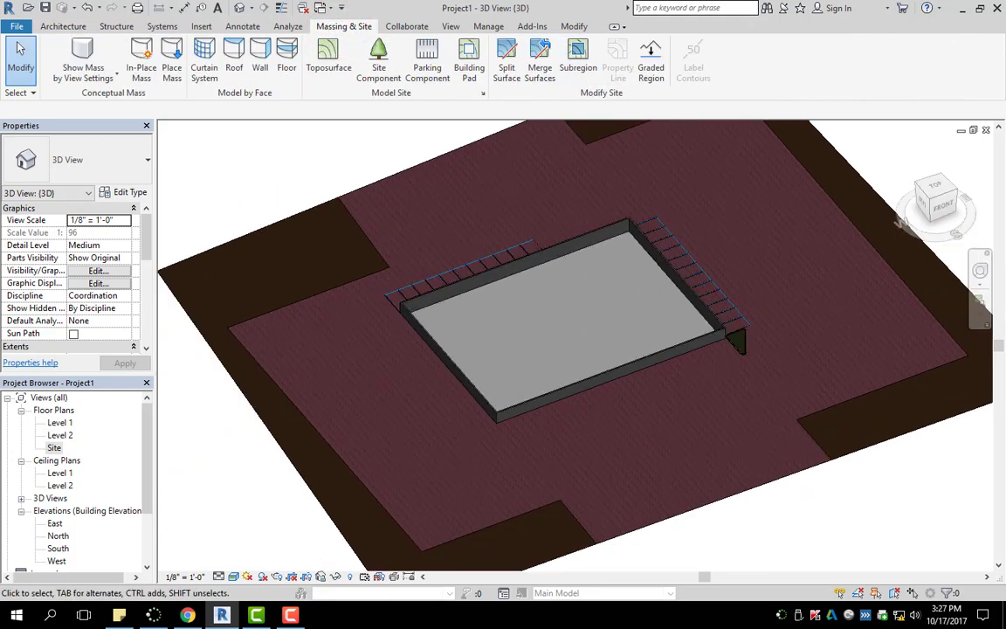